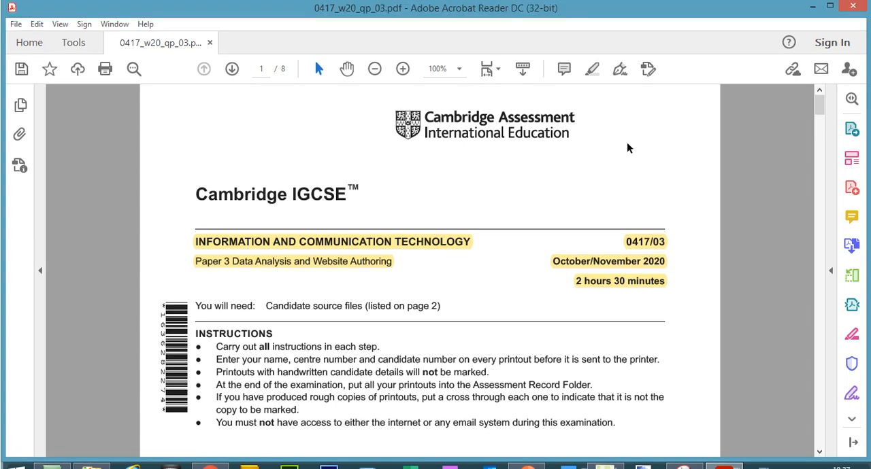
Highlight the list of supplied source files on page 2 and check them against the files in the 0417_w20_03 folder
drag(818, 115, 820, 157)
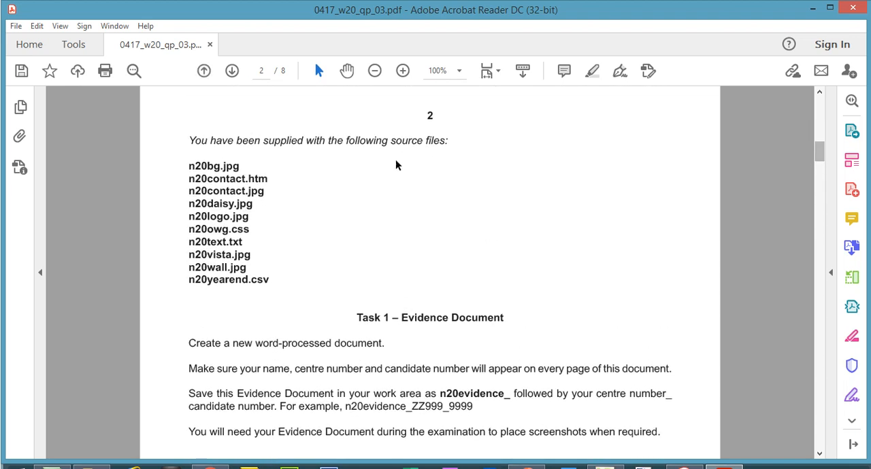
drag(196, 137, 274, 251)
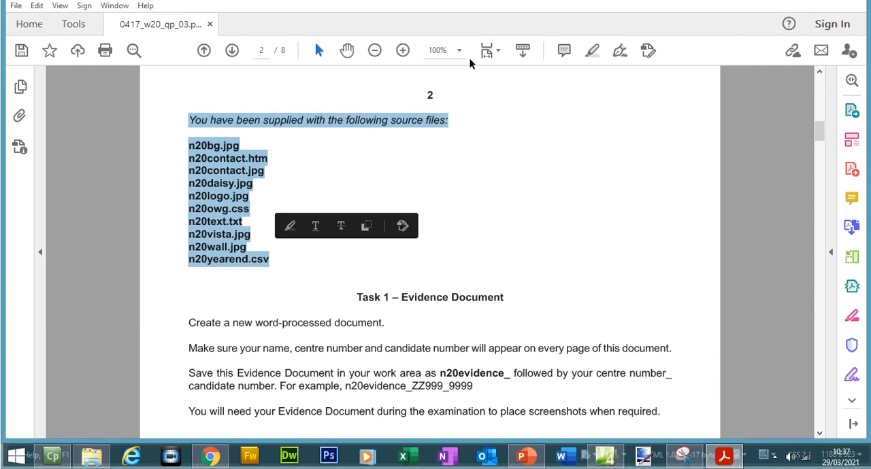
click(591, 52)
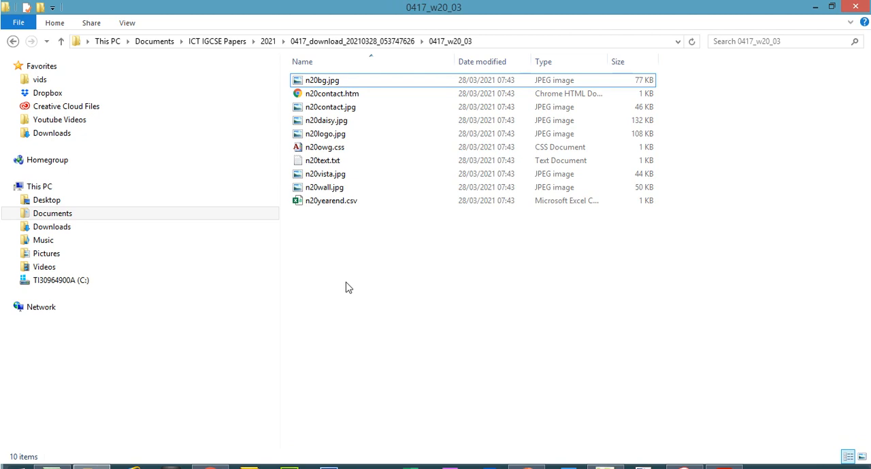
click(724, 468)
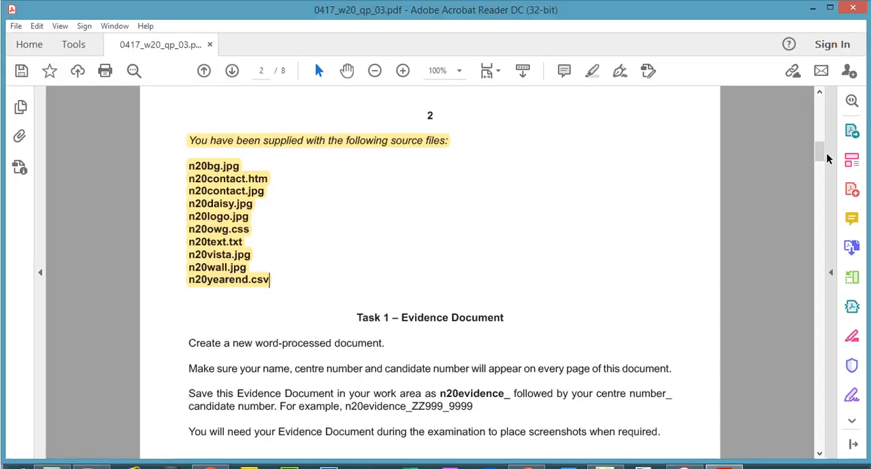
Highlight the heading "Task 1 – Evidence Document" in the exam paper
drag(820, 130, 821, 166)
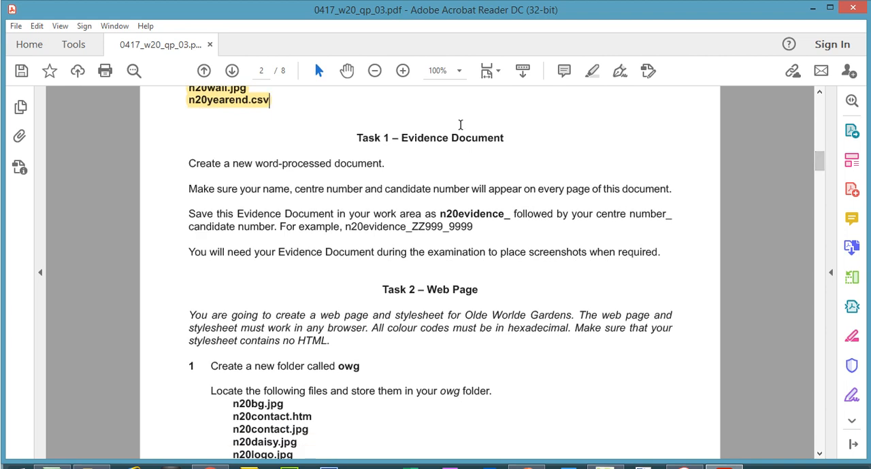
drag(358, 137, 515, 138)
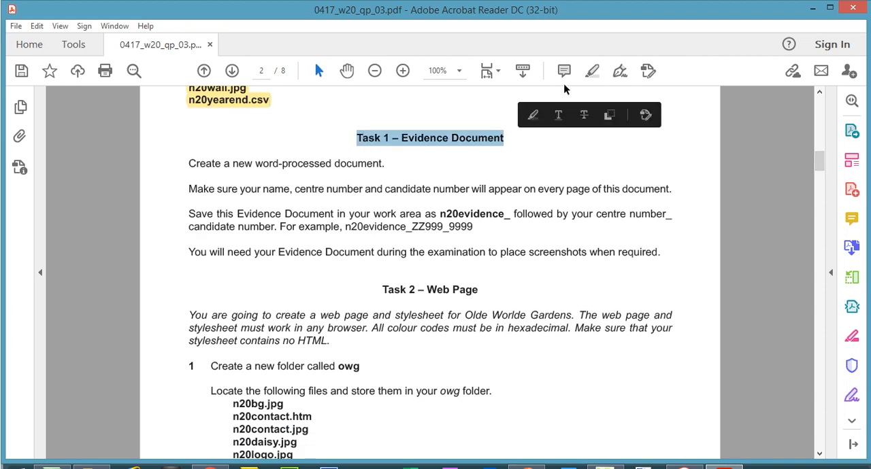
click(589, 76)
Switch to File Explorer and create a new Microsoft Word document in the 0417_w20_03 folder
click(91, 456)
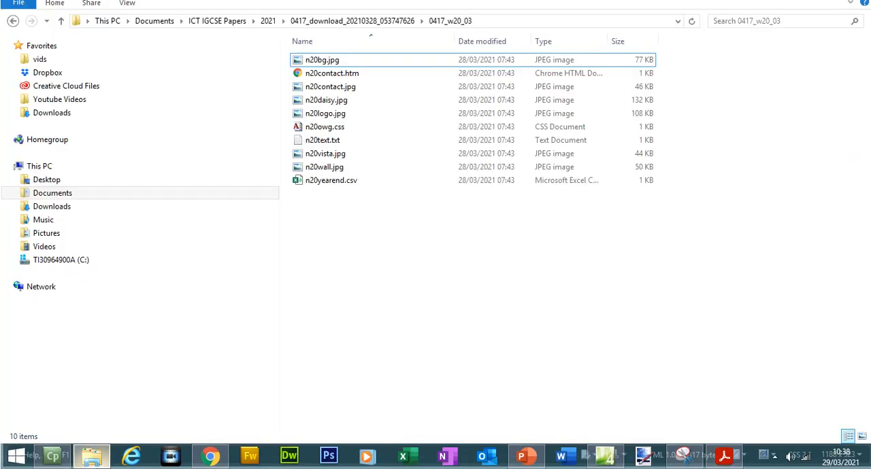
right_click(332, 243)
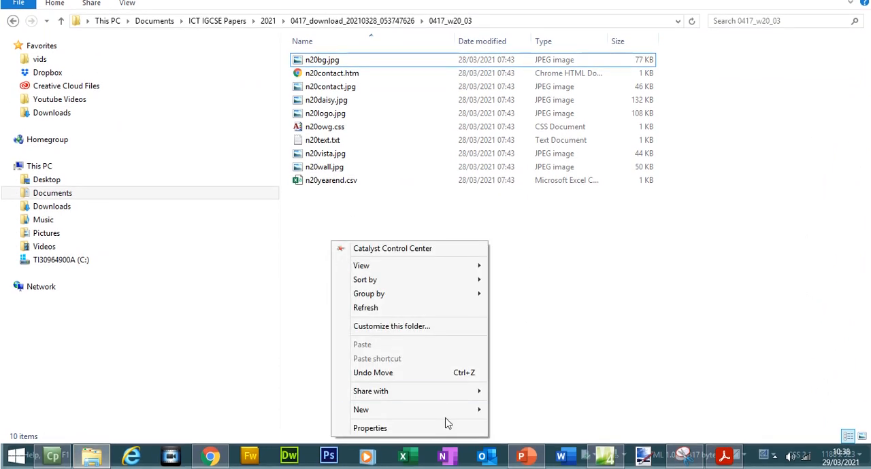
mouse_move(448, 418)
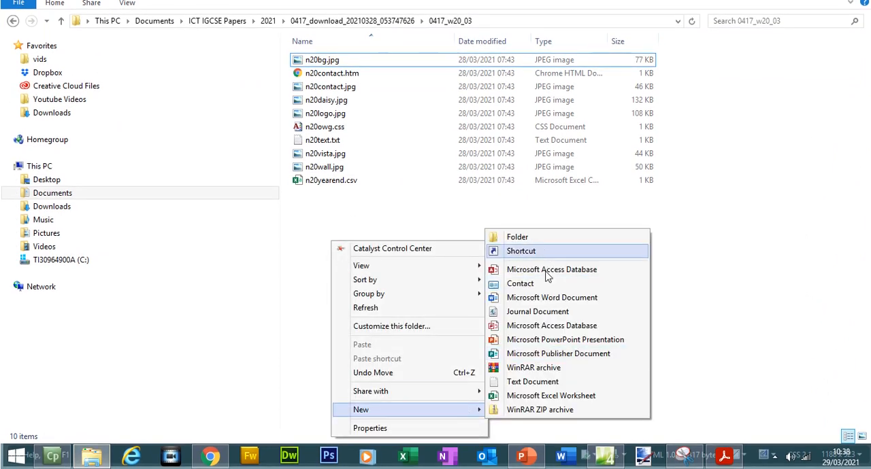
click(547, 300)
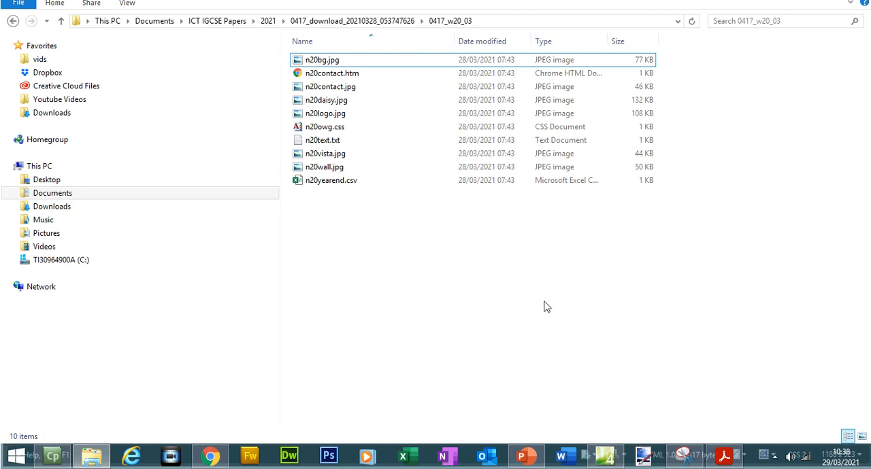
Switch back to the exam paper and copy the example file name n20evidence_ZZ999_9999 from the Task 1 instructions
click(725, 455)
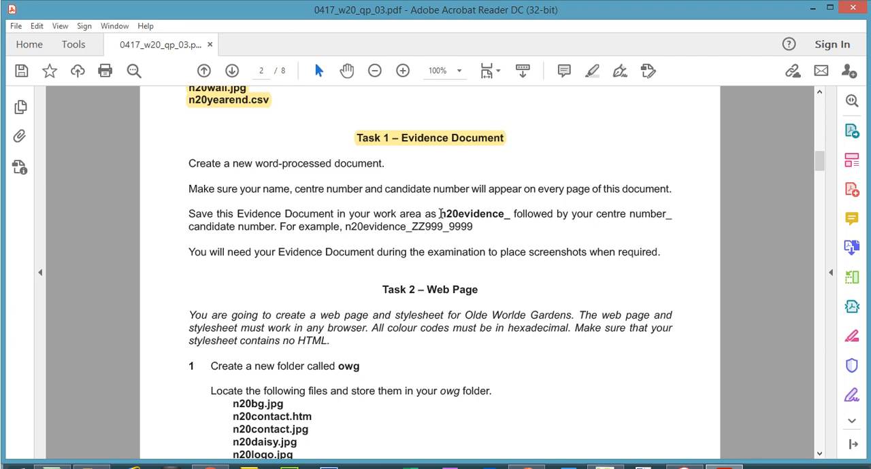
drag(439, 213, 507, 217)
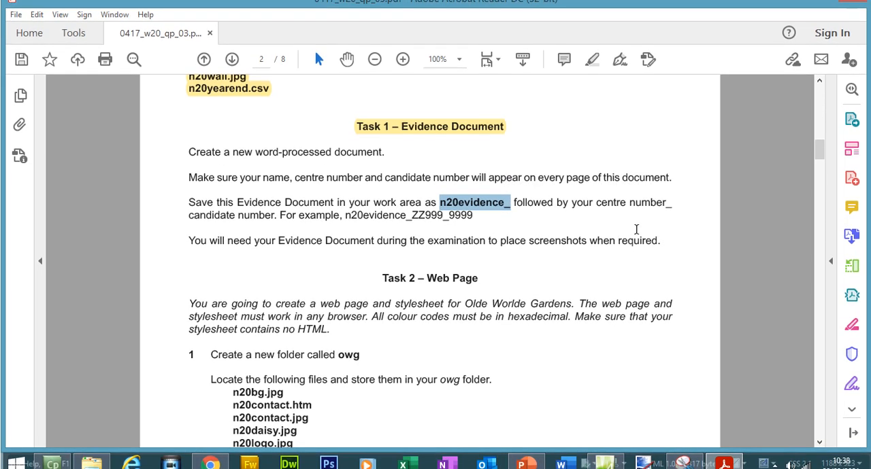
click(346, 227)
drag(347, 227, 470, 233)
right_click(469, 234)
click(484, 241)
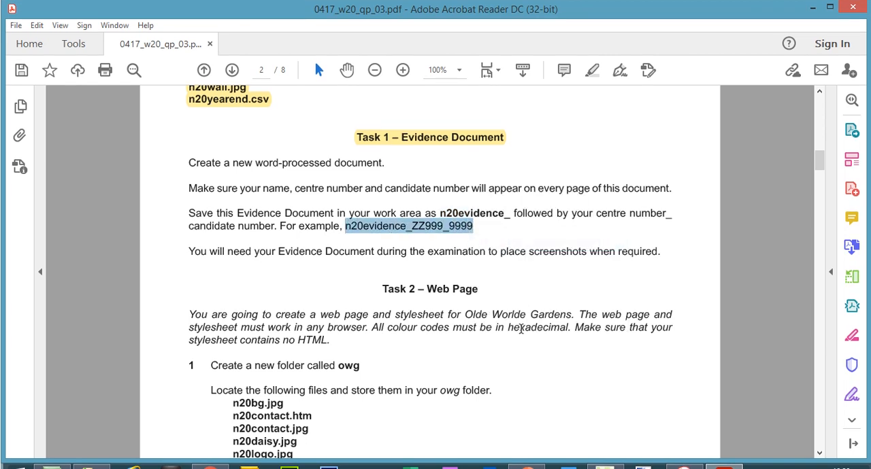
click(577, 459)
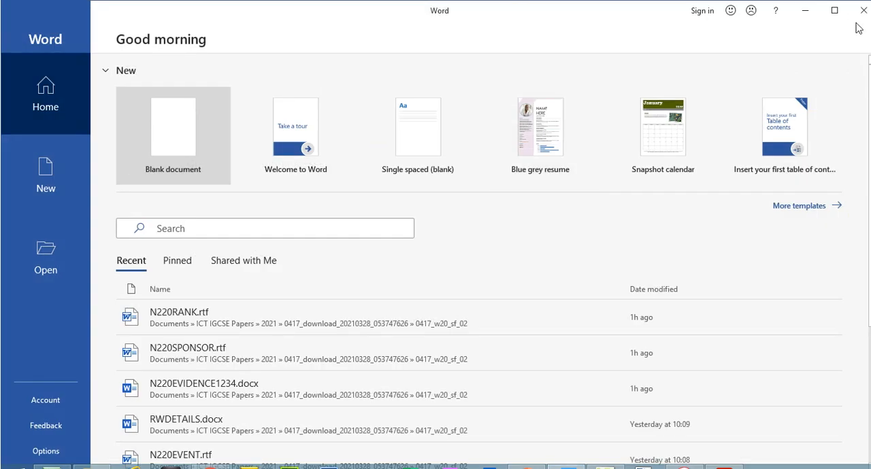
click(862, 15)
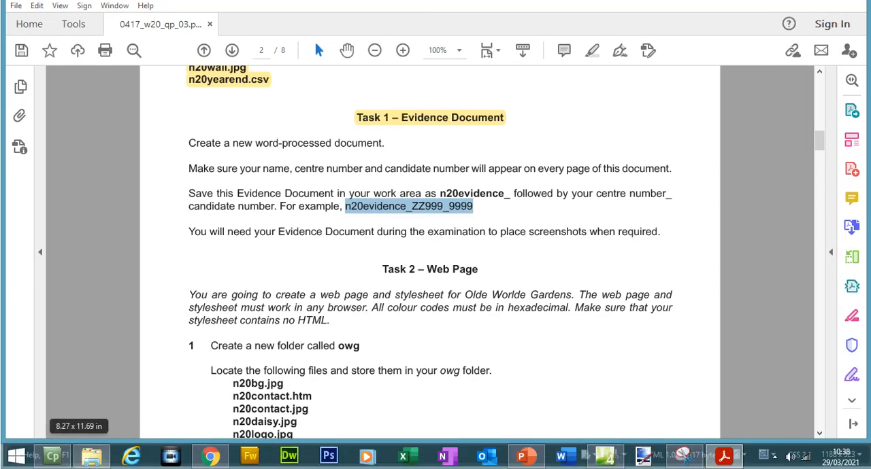
Rename the new Word document in the 0417_w20_03 folder to n20evidence_ followed by the centre number and candidate number, separated by an underscore
click(97, 458)
right_click(366, 194)
click(399, 421)
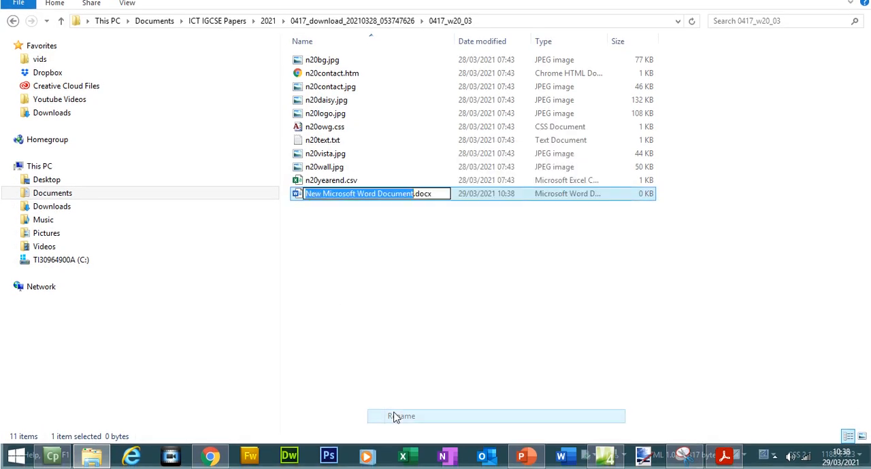
key(ctrl+v)
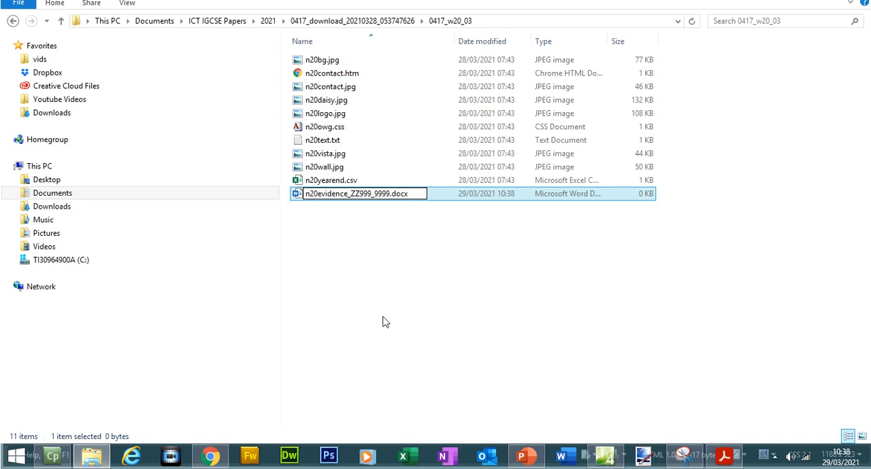
drag(371, 194, 356, 194)
text(5678)
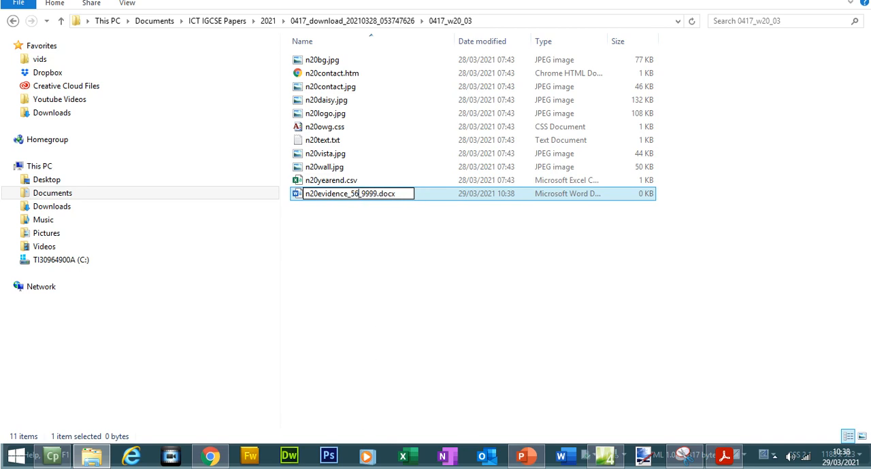
drag(370, 194, 381, 195)
text(1234)
click(384, 236)
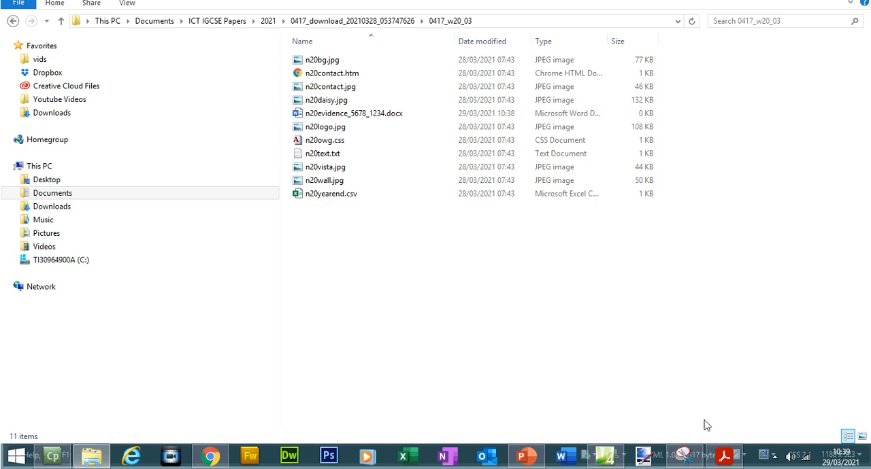
Reread the Task 1 instructions, open the evidence document in Word and insert a Blank (Three Columns) header
click(723, 455)
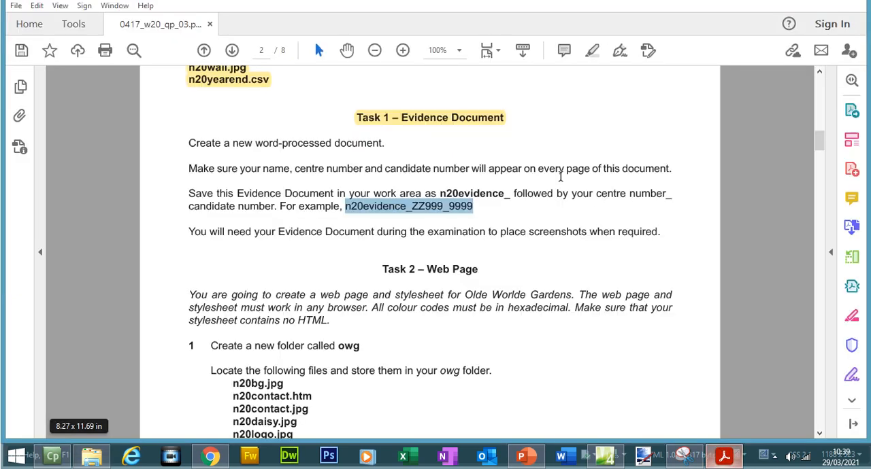
click(417, 175)
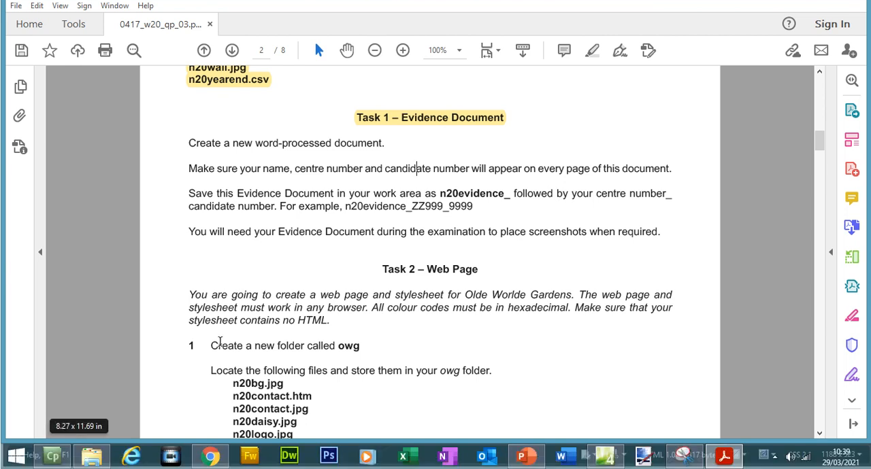
click(93, 455)
double_click(344, 134)
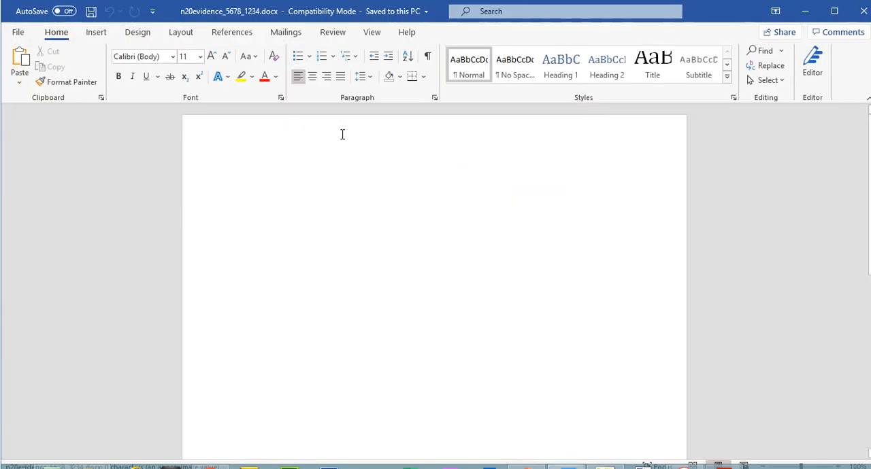
click(104, 34)
click(609, 54)
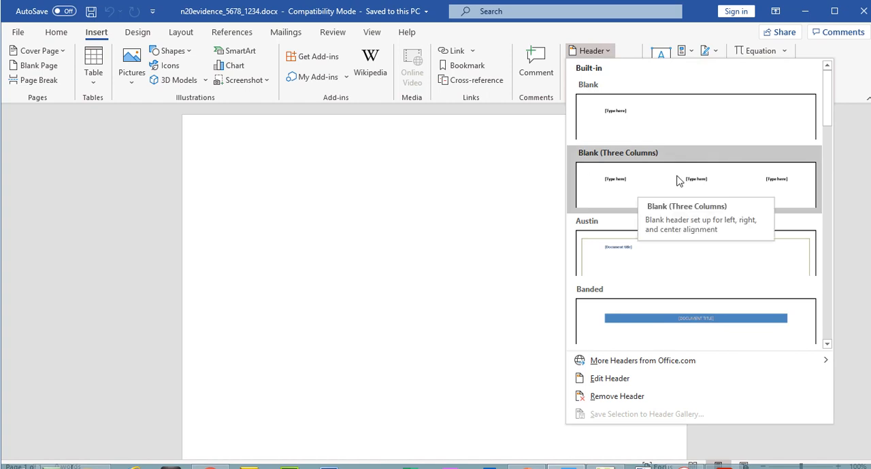
key(Escape)
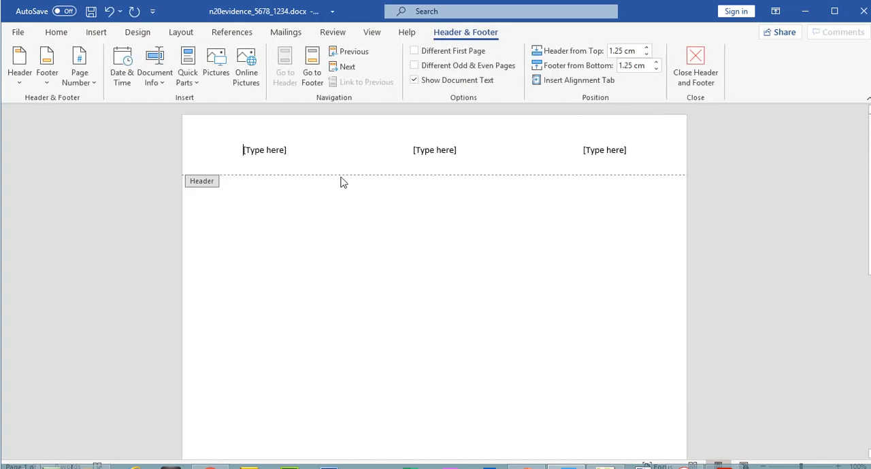
Fill the three header placeholders with the candidate's name, centre number and candidate number, and save the document
click(277, 149)
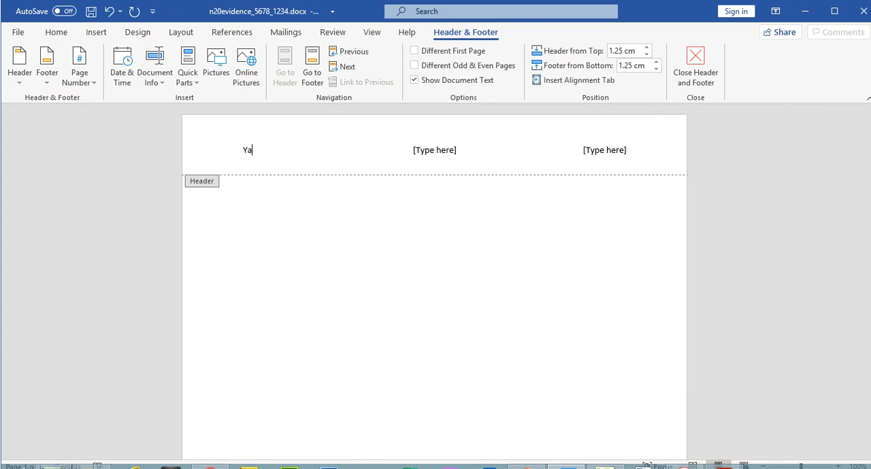
click(430, 152)
text(5678)
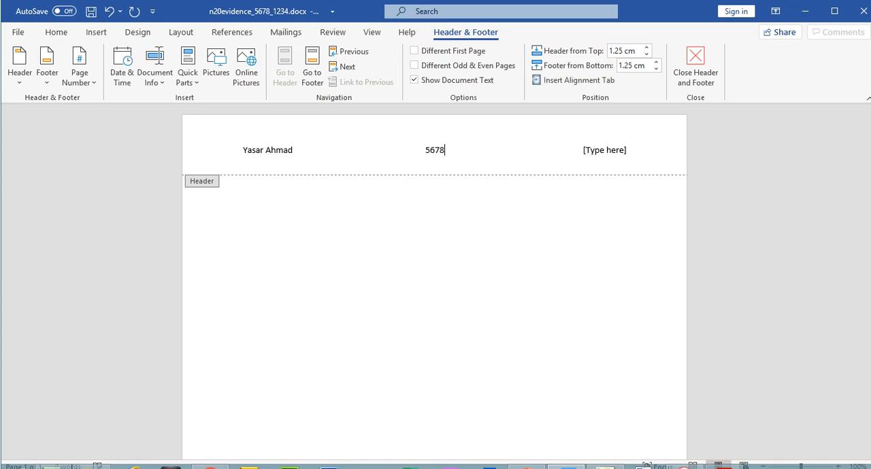
click(578, 151)
text(1234)
click(709, 72)
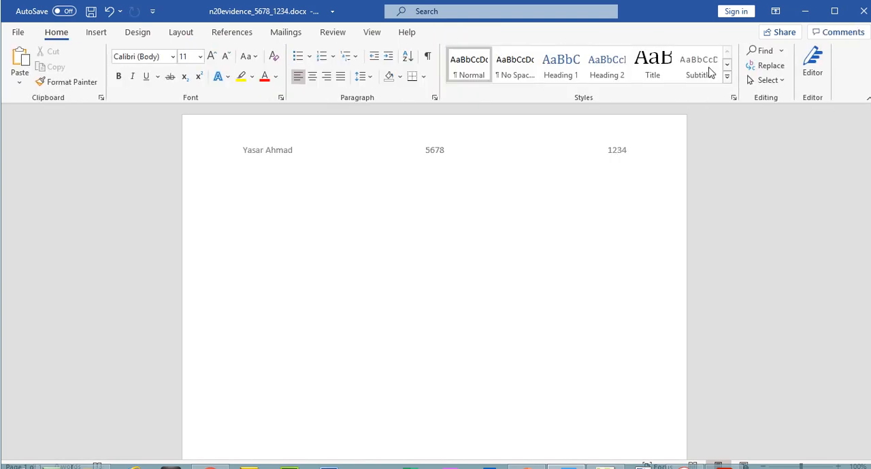
click(90, 13)
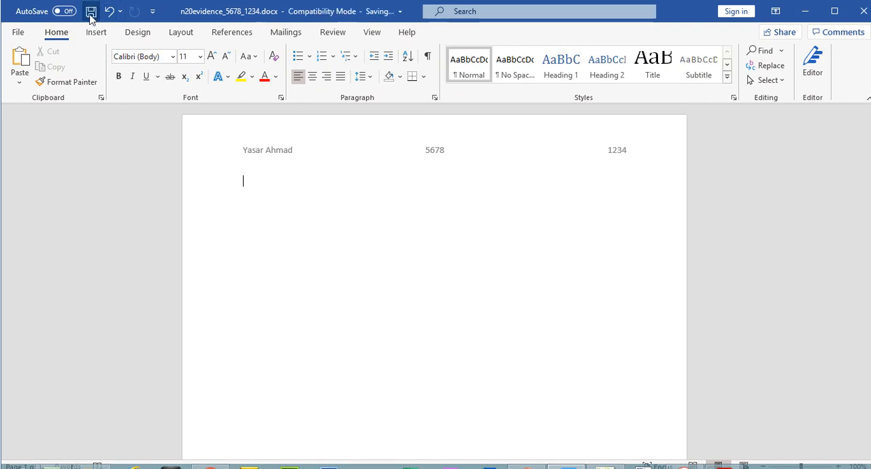
Switch to the exam paper and highlight all the Task 1 instructions, including the sentence about placing screenshots when required
click(722, 460)
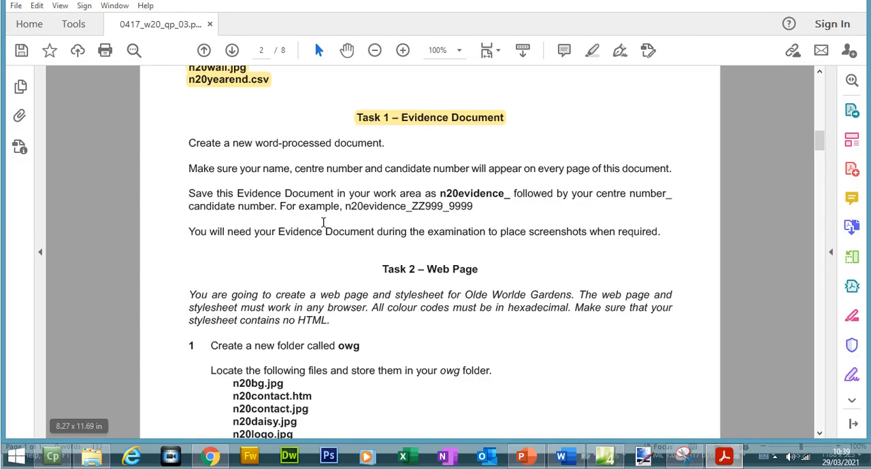
drag(188, 143, 474, 205)
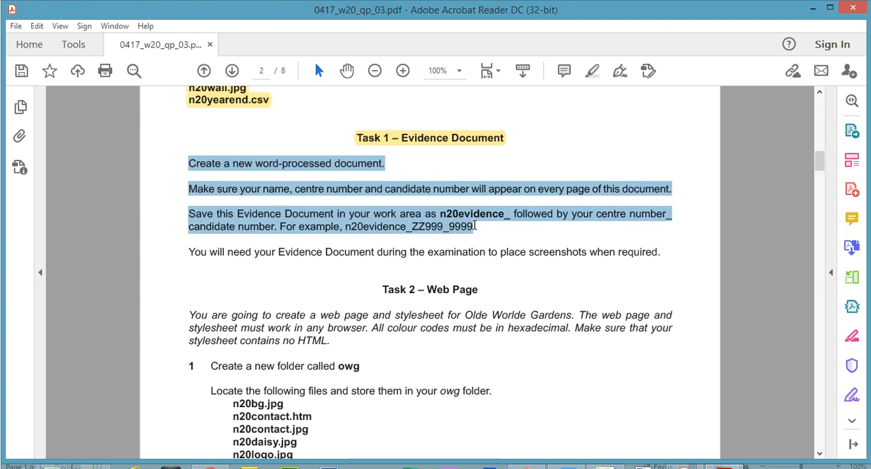
click(591, 71)
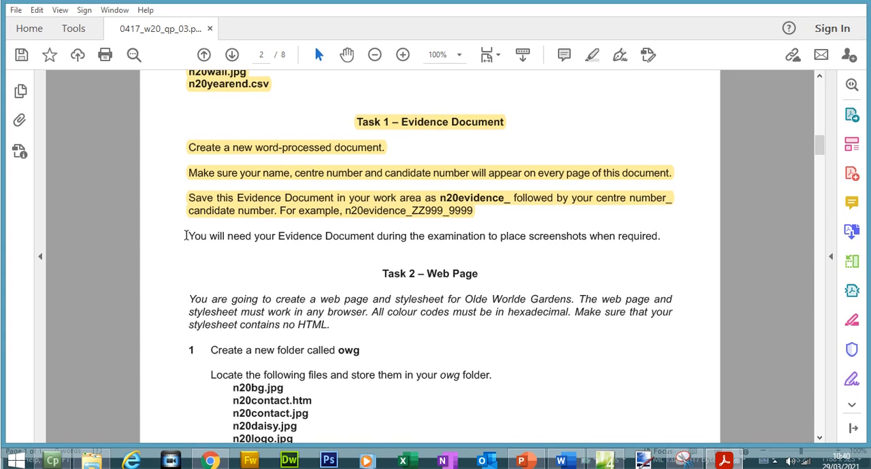
drag(187, 236, 677, 245)
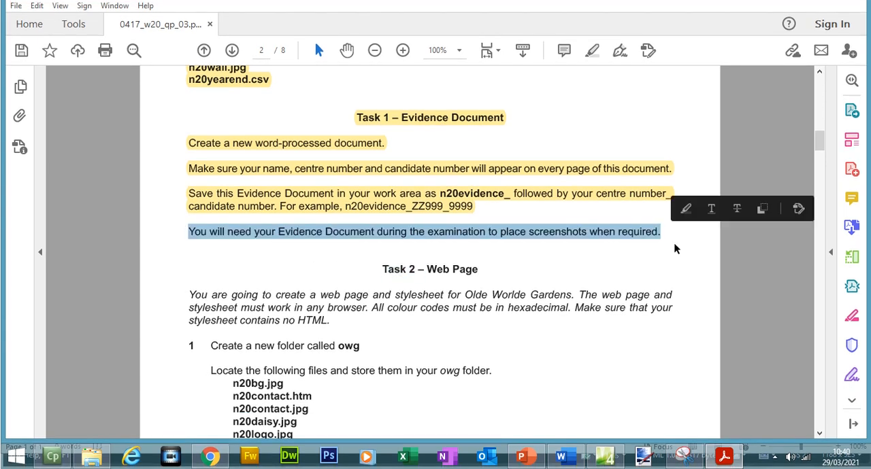
click(590, 70)
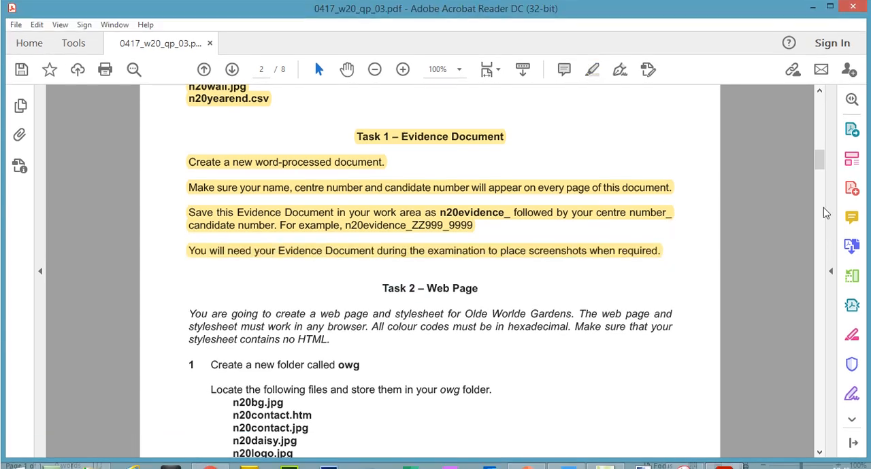
Highlight the italic introductory paragraph about the Olde Worlde Gardens web page and stylesheet under Task 2
drag(822, 157, 822, 171)
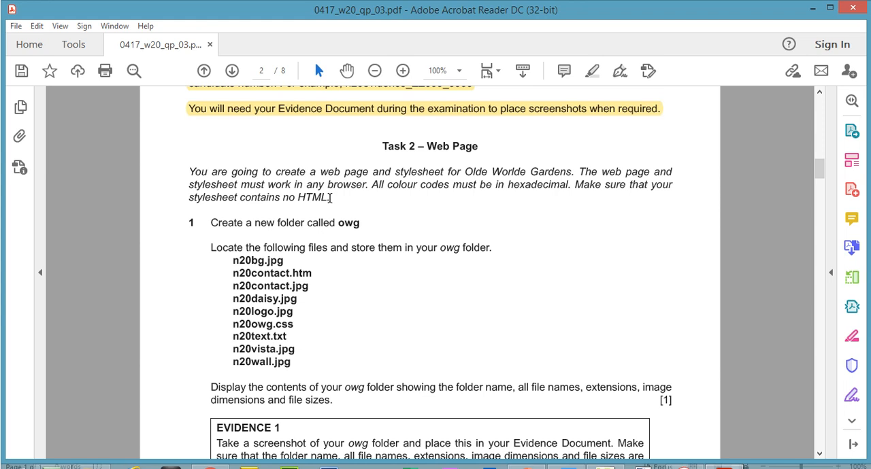
drag(189, 172, 332, 197)
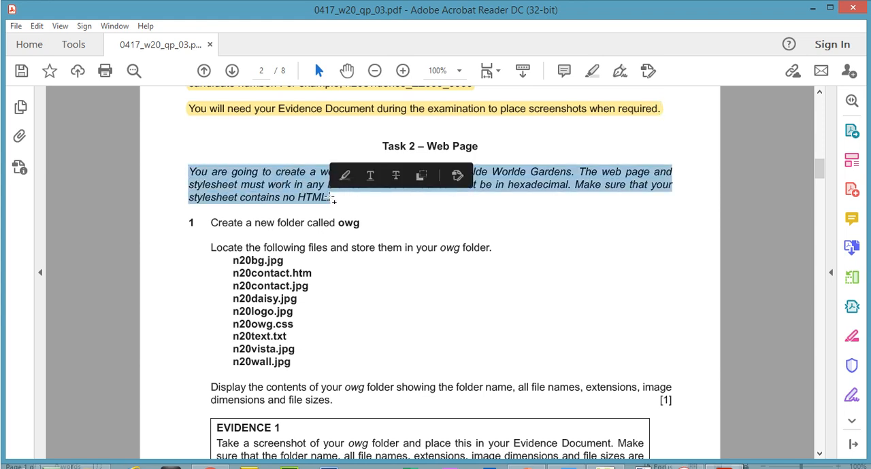
click(591, 71)
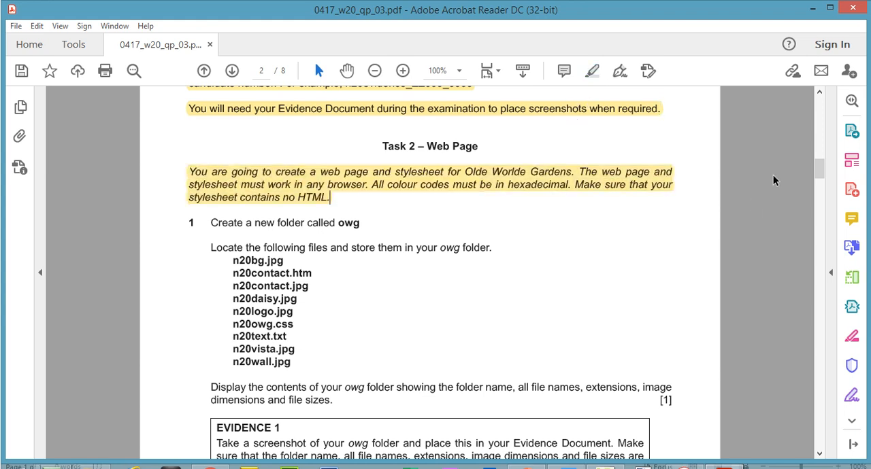
Copy the folder name owg from question 1 of the paper and create a folder with that name in 0417_w20_03 in File Explorer
drag(817, 171, 818, 173)
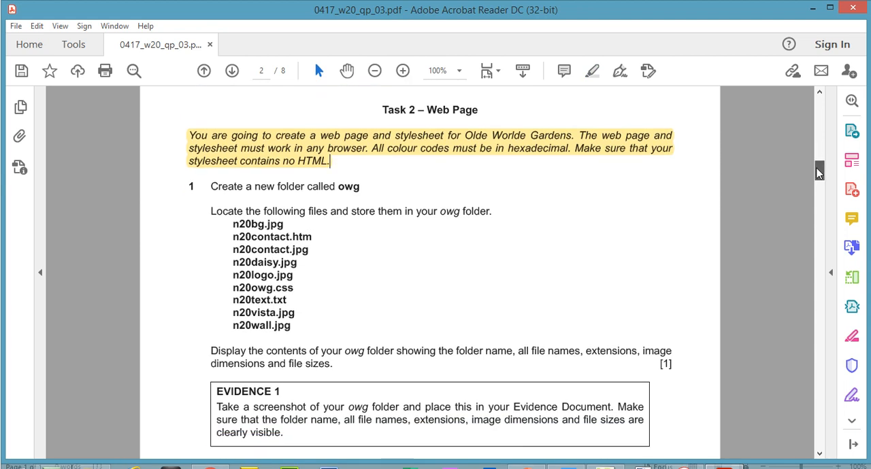
drag(338, 187, 359, 188)
right_click(359, 194)
click(409, 209)
click(94, 458)
right_click(376, 271)
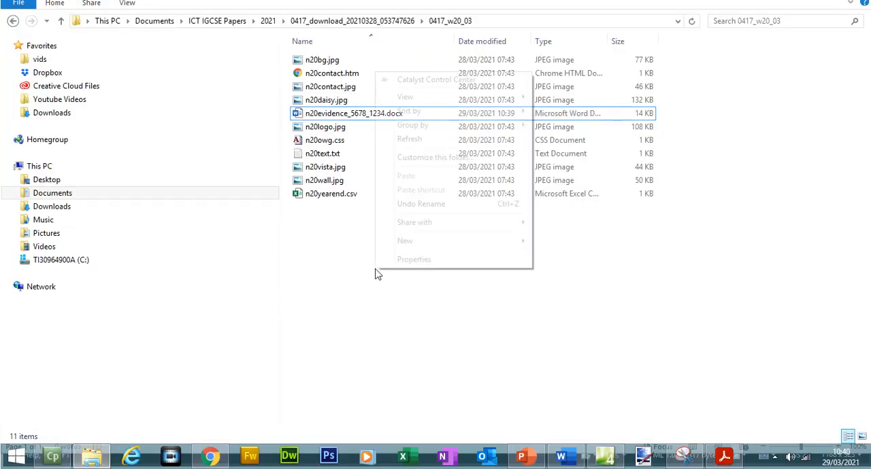
mouse_move(498, 245)
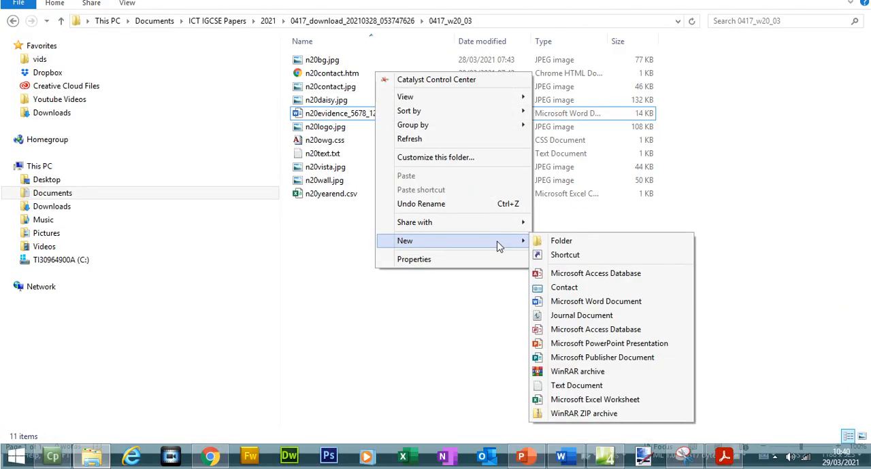
click(554, 241)
key(ctrl+v)
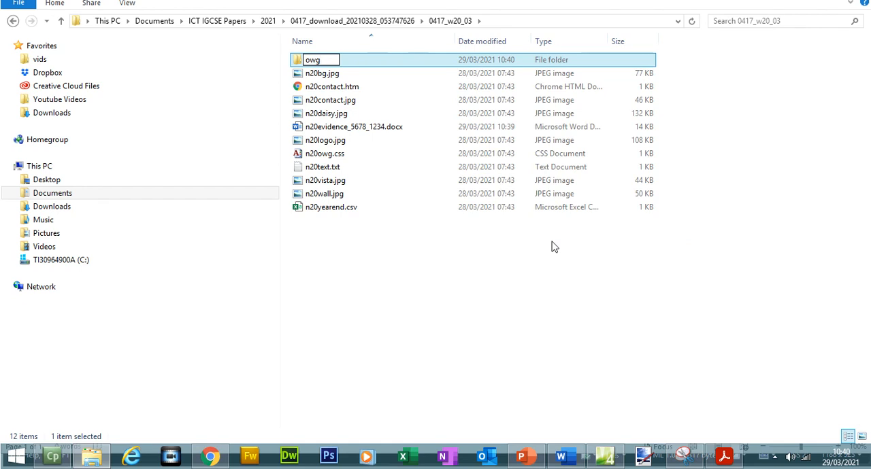
click(488, 287)
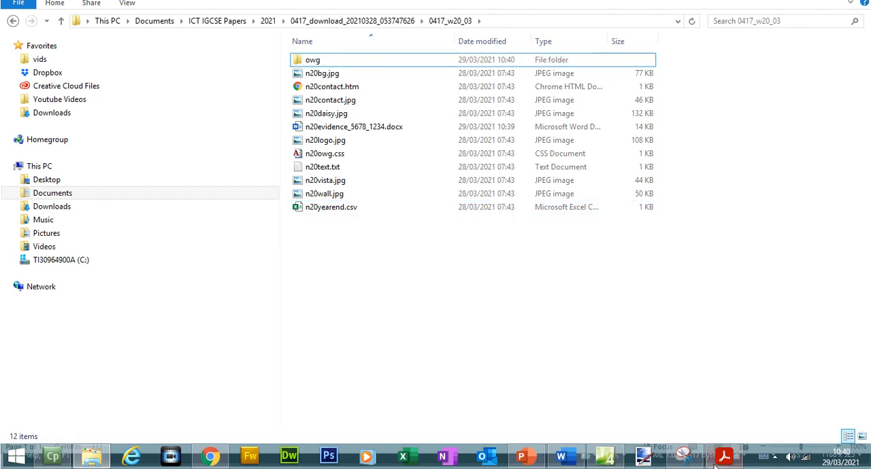
Mark the first two file names in the paper's list, and move n20bg.jpg and n20contact.htm into the owg folder
click(719, 460)
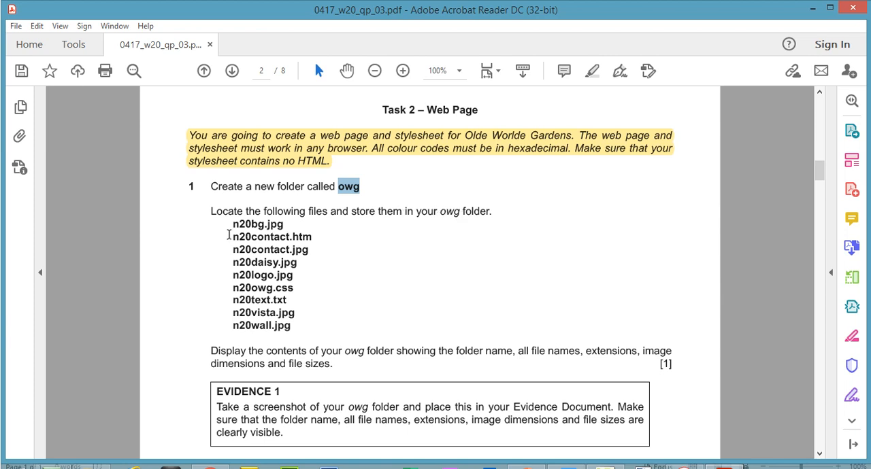
drag(231, 222, 299, 237)
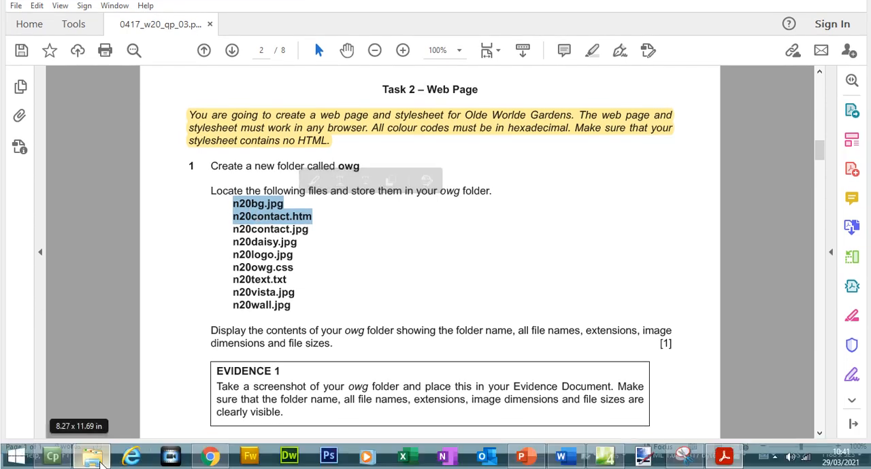
click(96, 459)
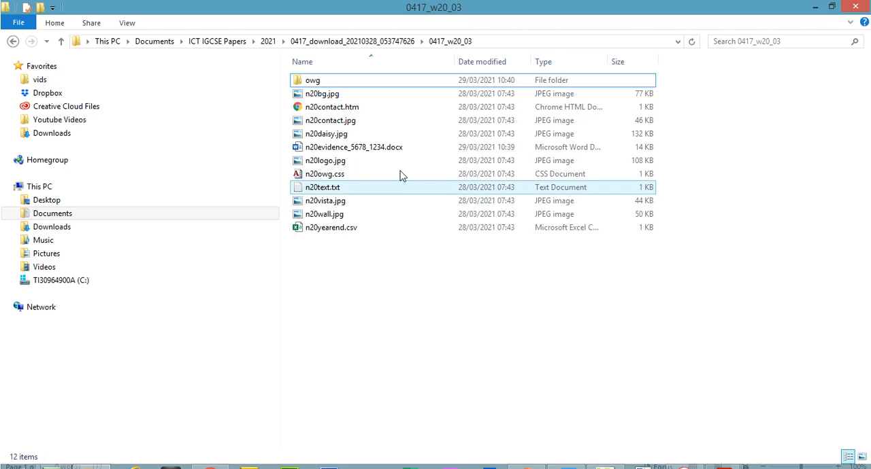
click(304, 94)
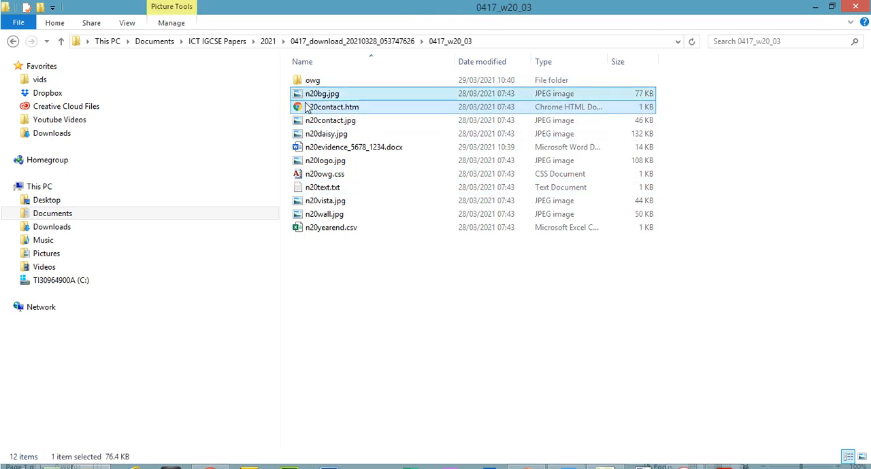
ctrl+click(307, 109)
drag(306, 109, 313, 82)
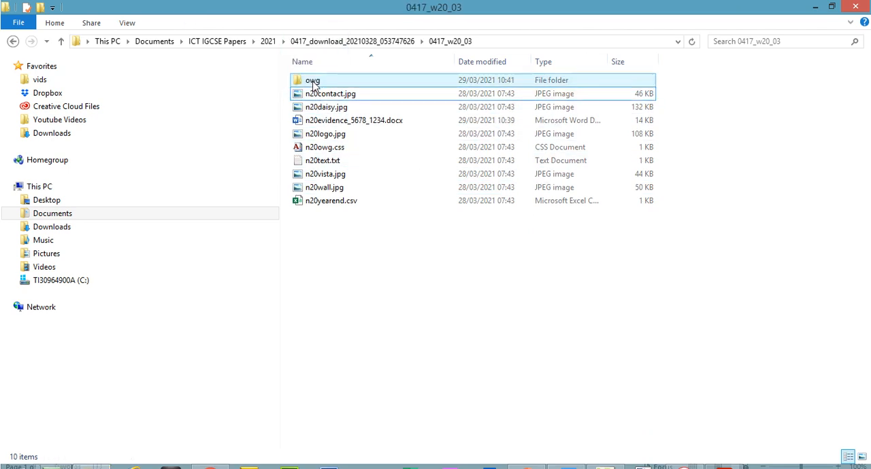
Check the following two names in the paper and move n20contact.jpg and n20daisy.jpg into the owg folder
click(723, 457)
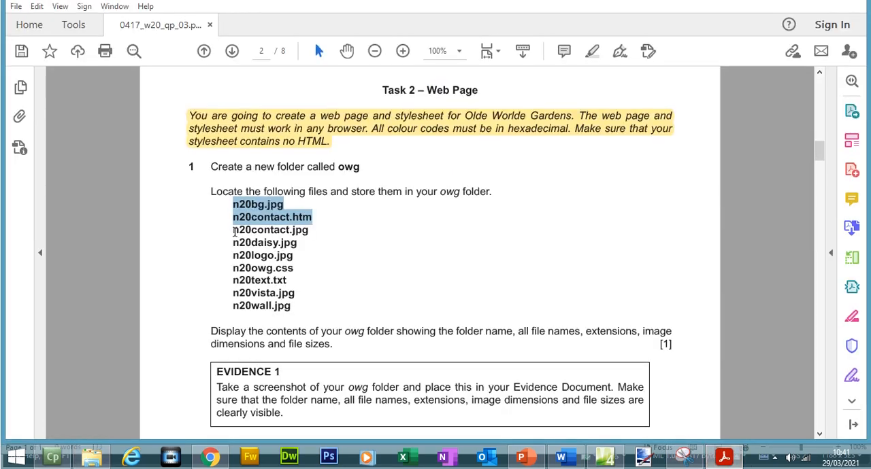
drag(234, 232, 302, 245)
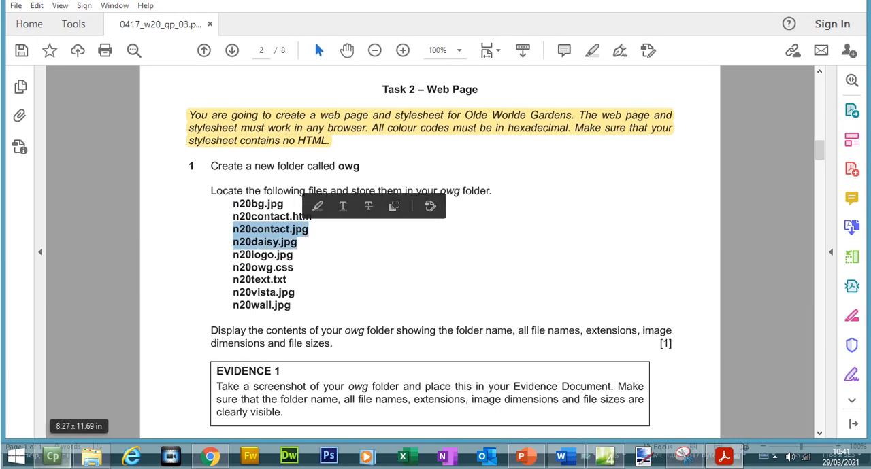
click(90, 460)
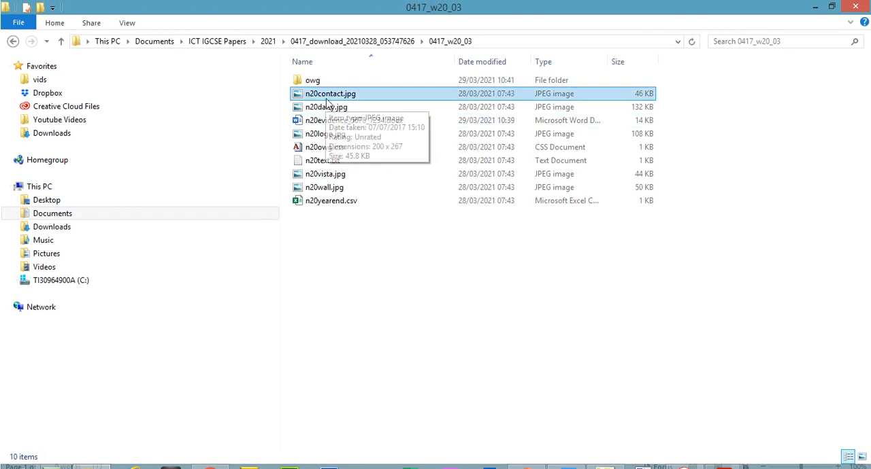
ctrl+click(325, 110)
drag(325, 99, 319, 85)
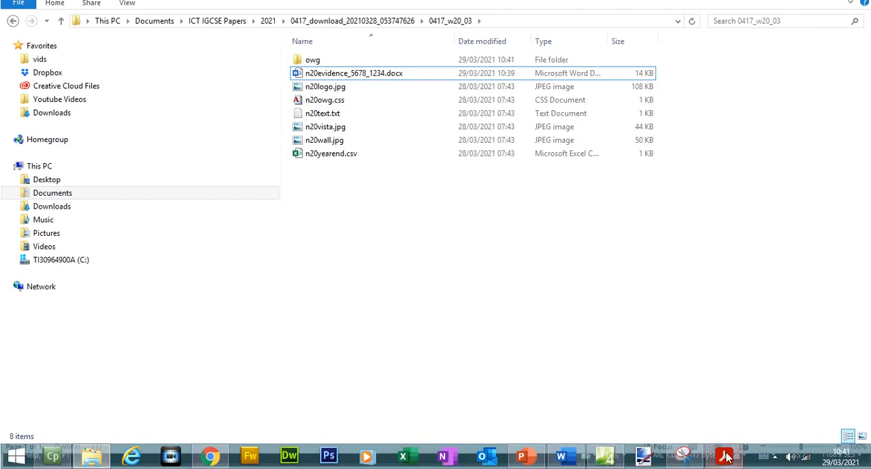
Select n20logo.jpg and n20owg.css in the paper's list and move both files into the owg folder
click(725, 457)
drag(233, 257, 291, 266)
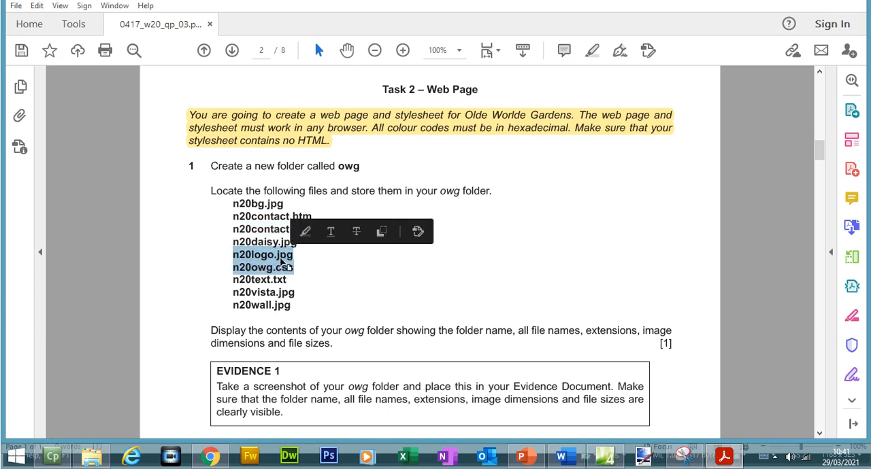
click(103, 460)
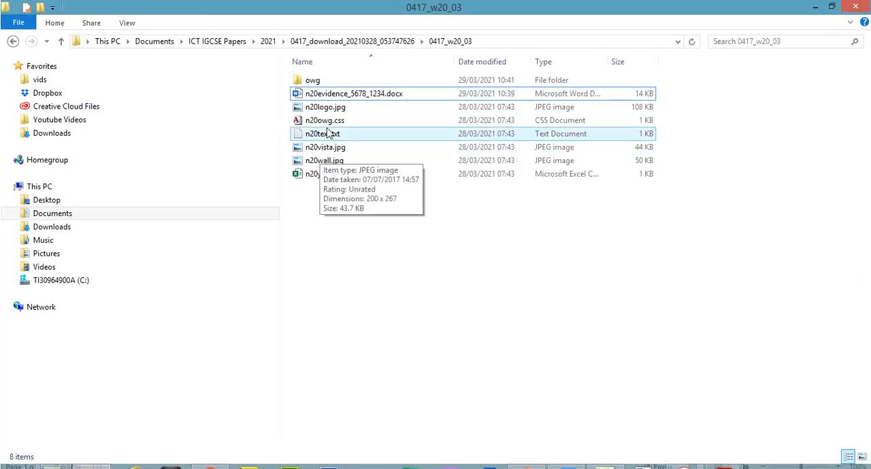
click(320, 87)
ctrl+click(334, 123)
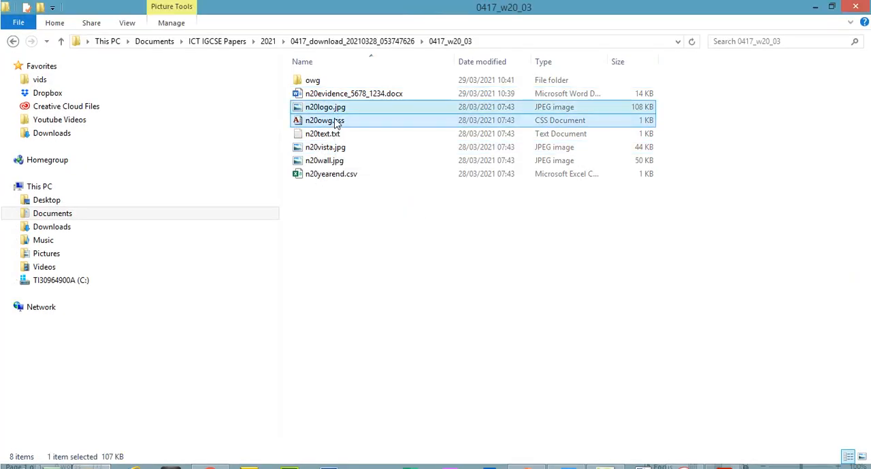
drag(334, 122, 315, 81)
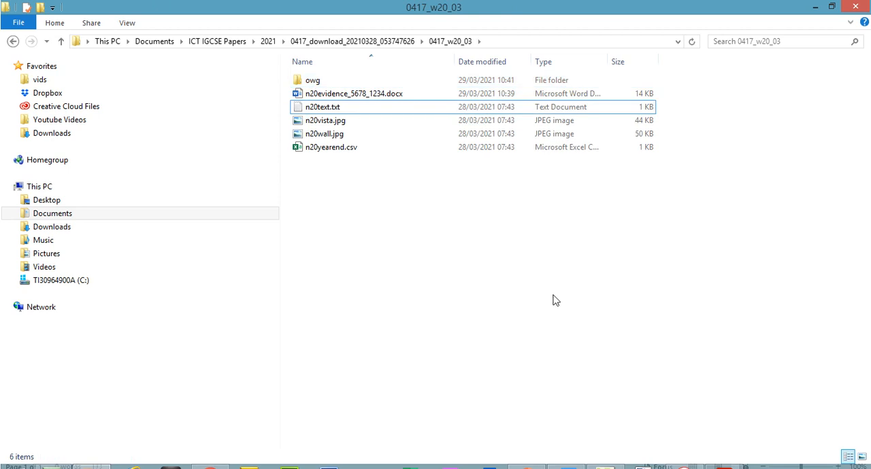
Check the remaining names in the paper and move n20text.txt, n20vista.jpg and n20wall.jpg into the owg folder
click(724, 468)
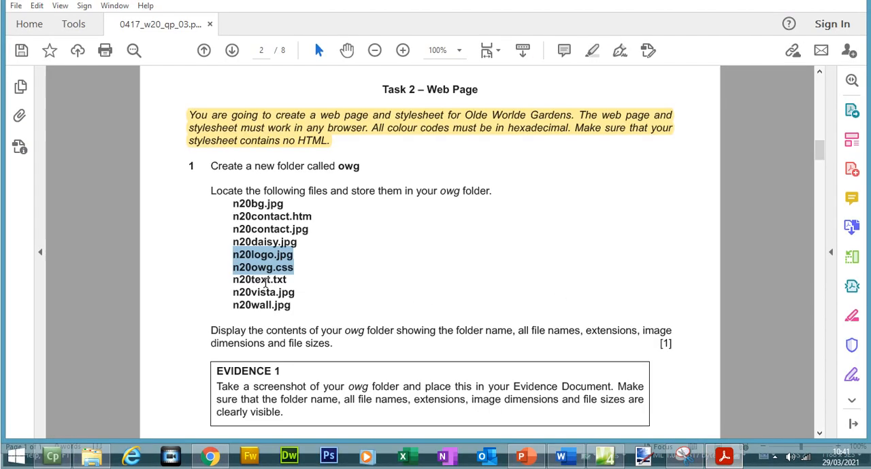
mouse_move(233, 280)
mouse_down()
mouse_move(286, 281)
mouse_move(283, 291)
mouse_move(290, 291)
mouse_up()
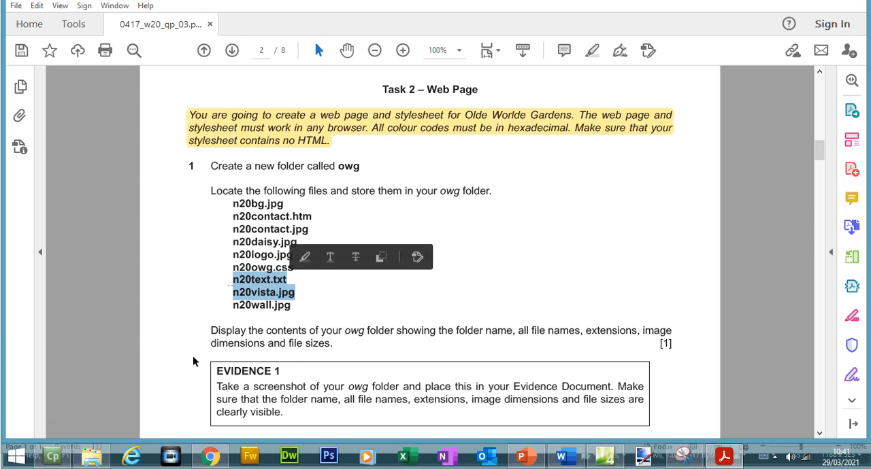
click(96, 461)
click(322, 107)
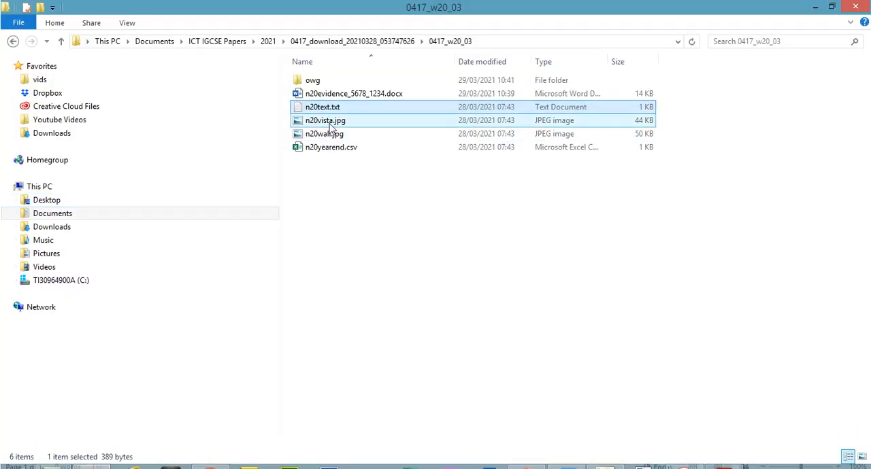
ctrl+click(326, 122)
ctrl+click(325, 134)
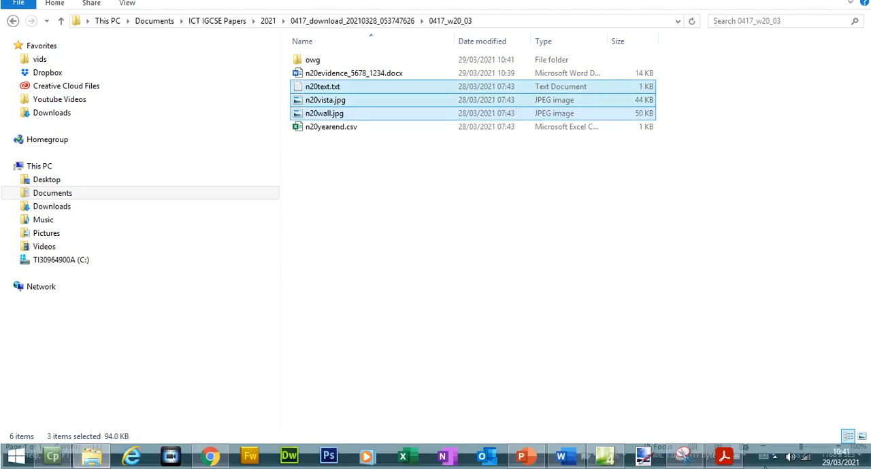
click(734, 462)
click(724, 457)
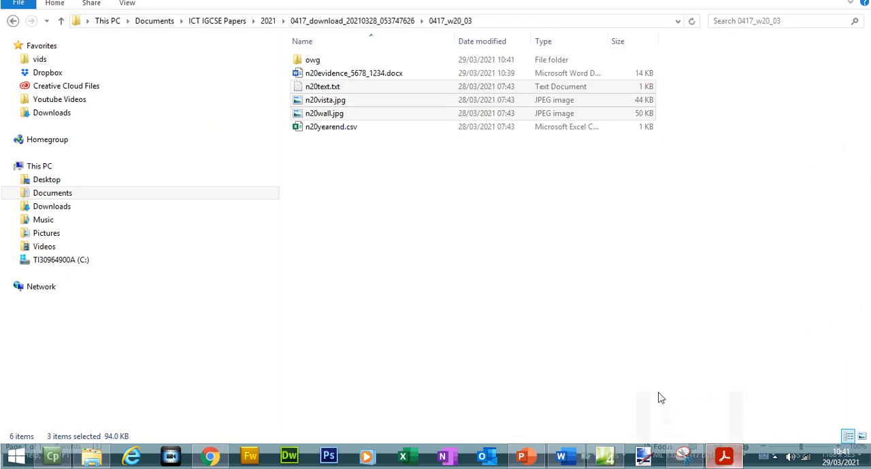
drag(356, 100, 306, 65)
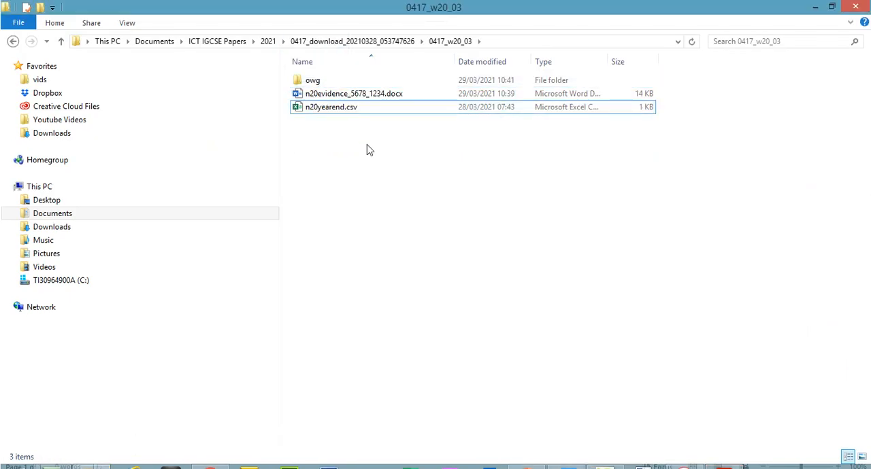
Open the owg folder, switch its file listing to the Details view and fit the Name column to its contents
drag(366, 149, 360, 99)
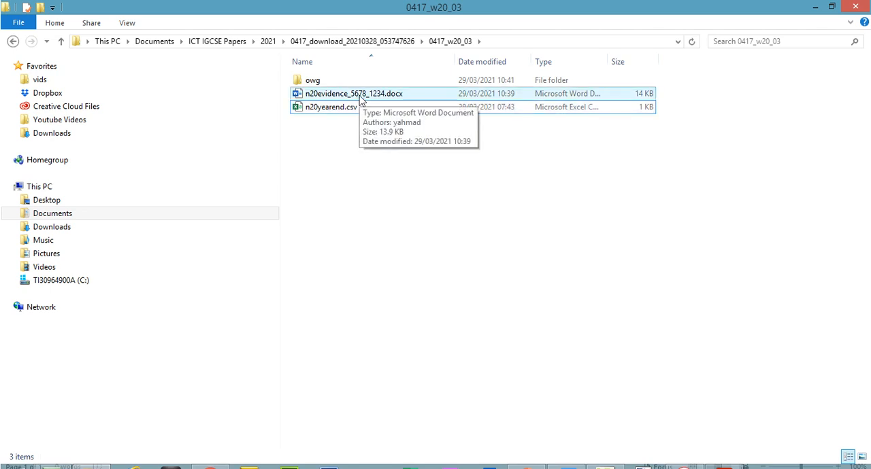
drag(361, 98, 341, 119)
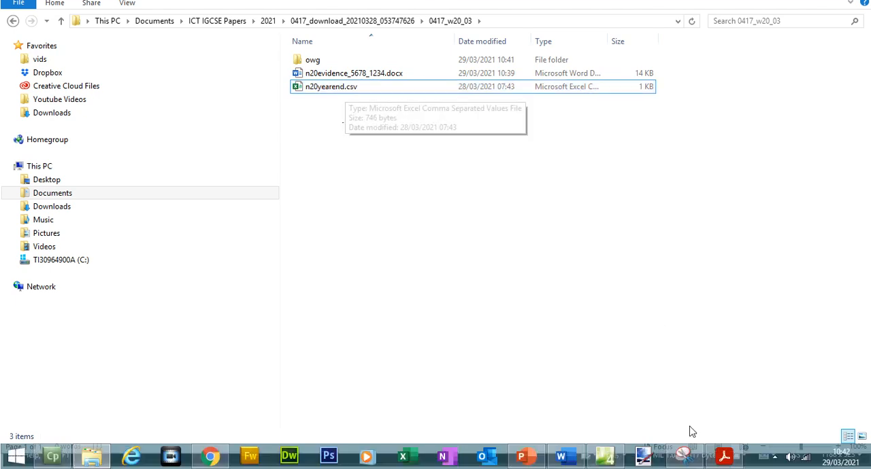
double_click(324, 83)
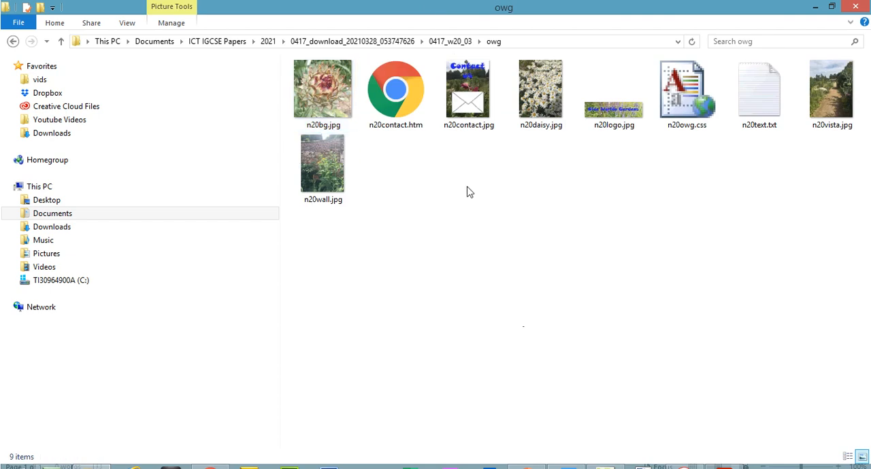
right_click(460, 267)
mouse_move(535, 270)
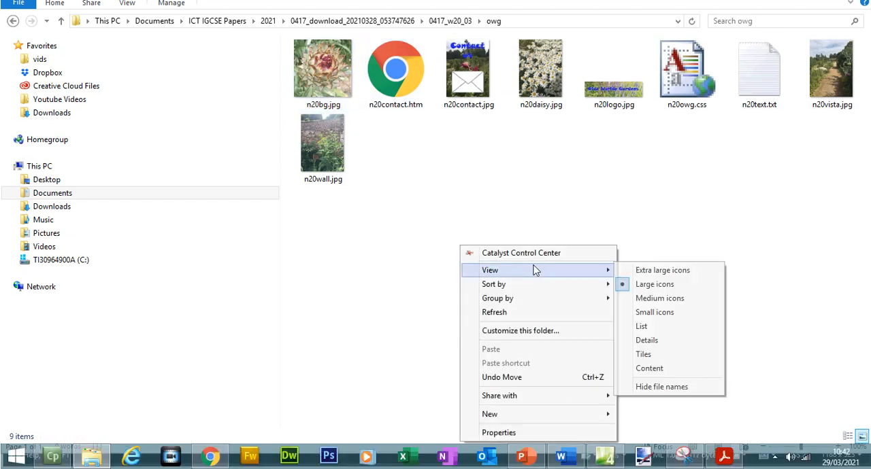
click(671, 340)
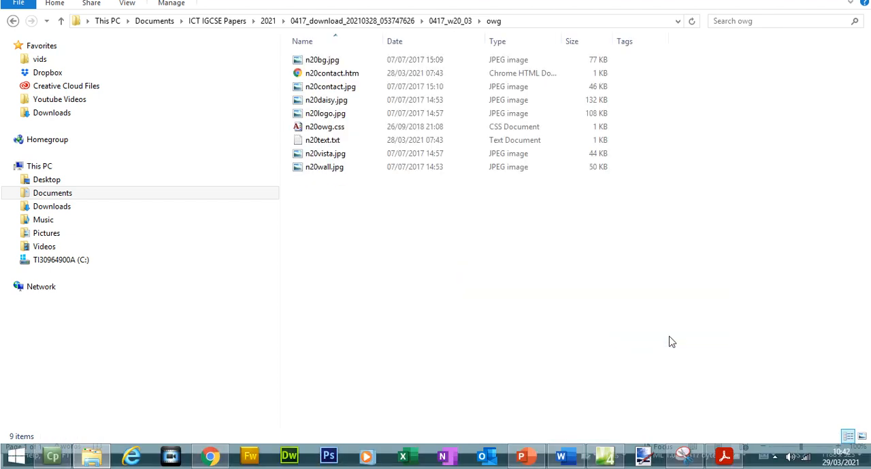
double_click(382, 60)
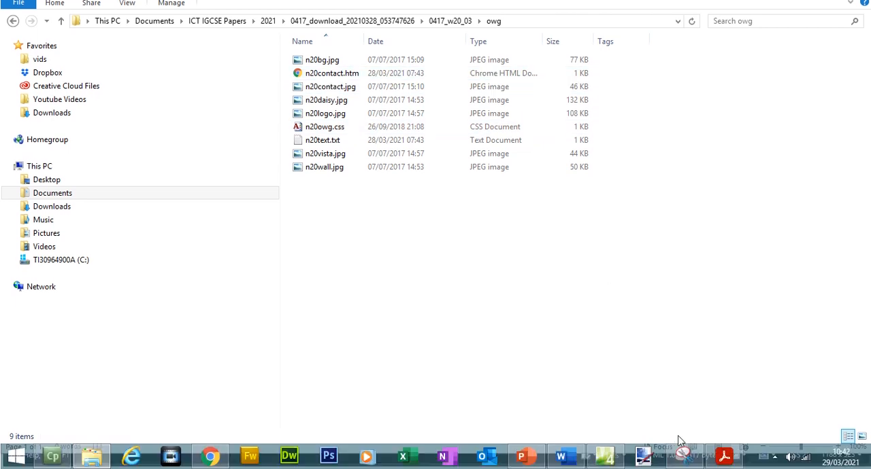
Switch to the exam paper and highlight question 1's folder creation instruction and the full list of files to store in owg
click(724, 456)
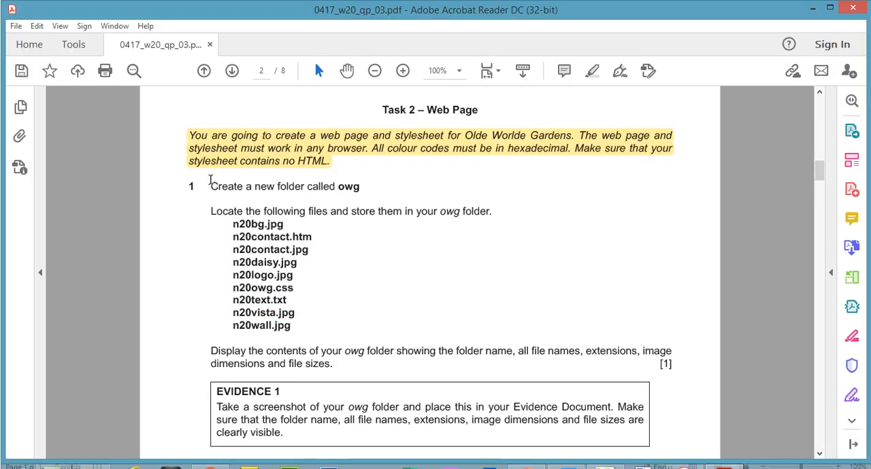
drag(210, 163, 287, 311)
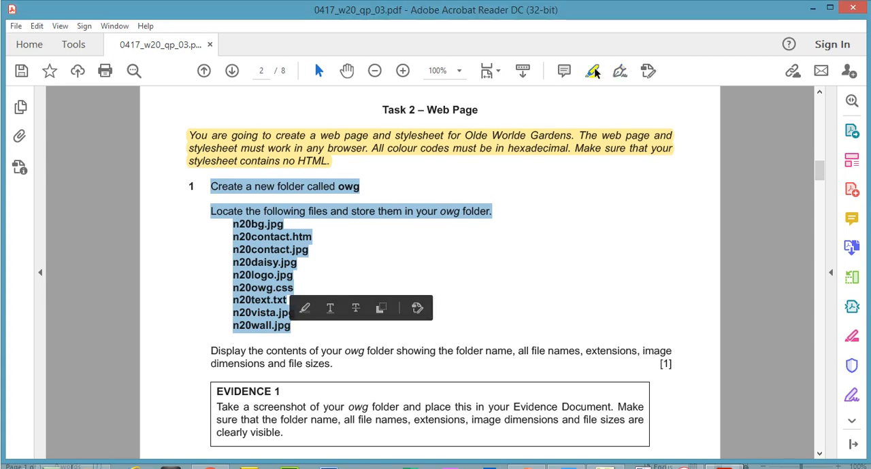
click(304, 287)
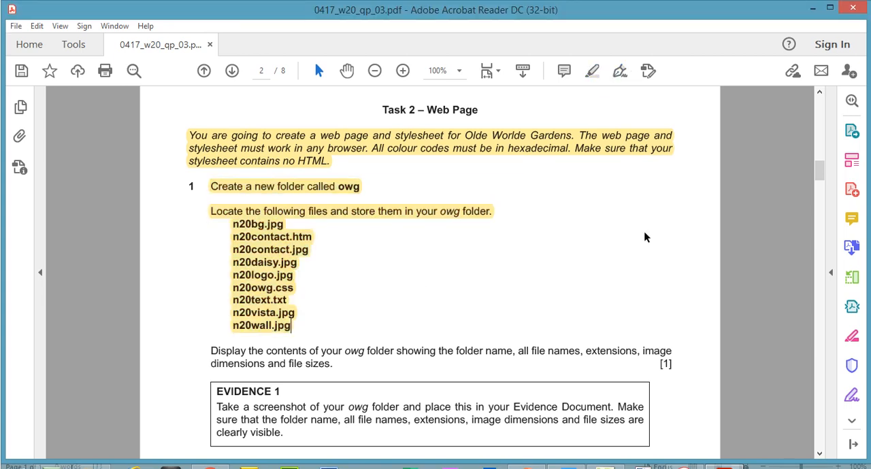
In the owg folder's file listing, remove the Tags column and show the Dimensions column instead
scroll(384, 306, down, 3)
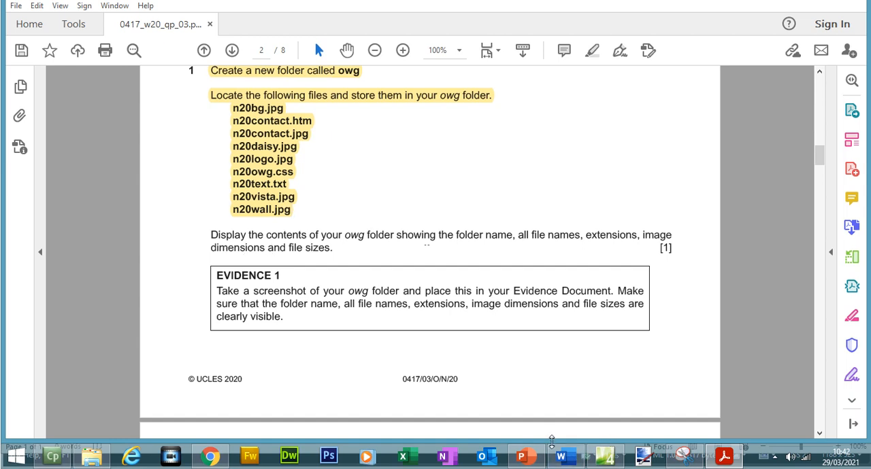
click(92, 456)
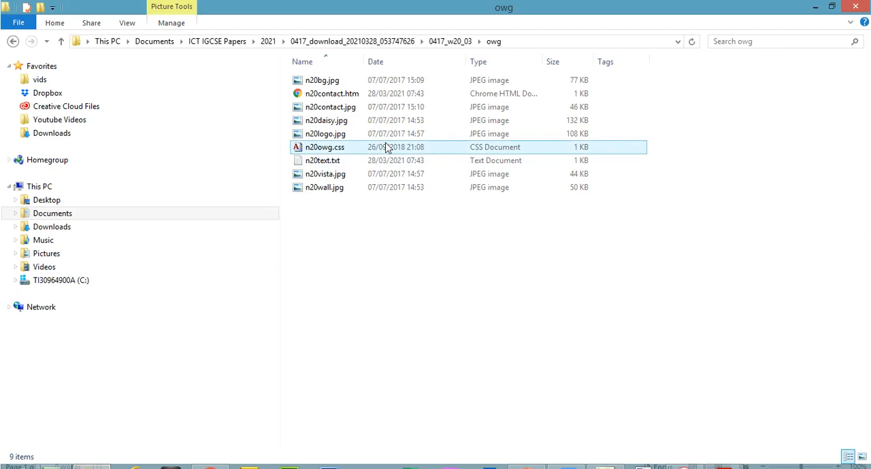
right_click(630, 65)
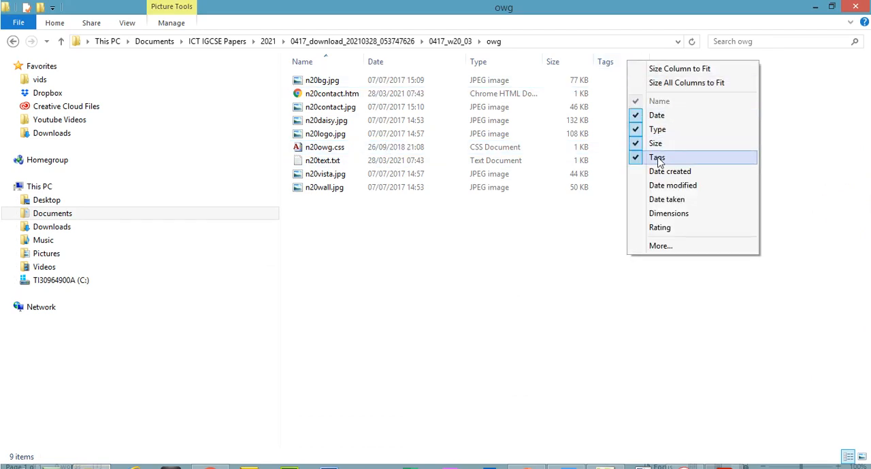
click(657, 158)
right_click(613, 65)
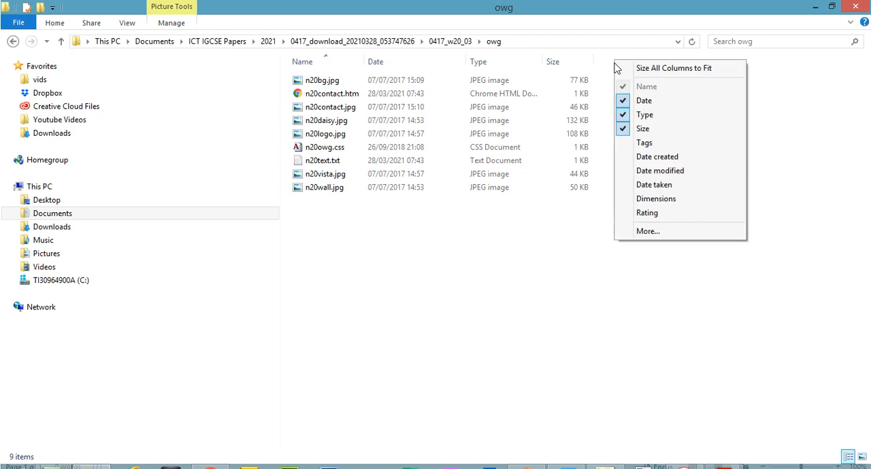
click(658, 200)
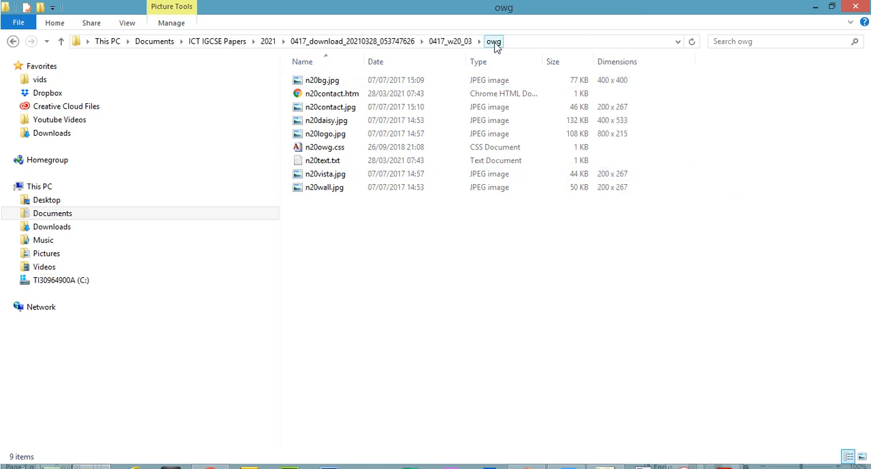
Widen the Name and Type columns so their contents show in full, and sort the owg files by size in ascending order
drag(367, 64, 373, 64)
click(333, 84)
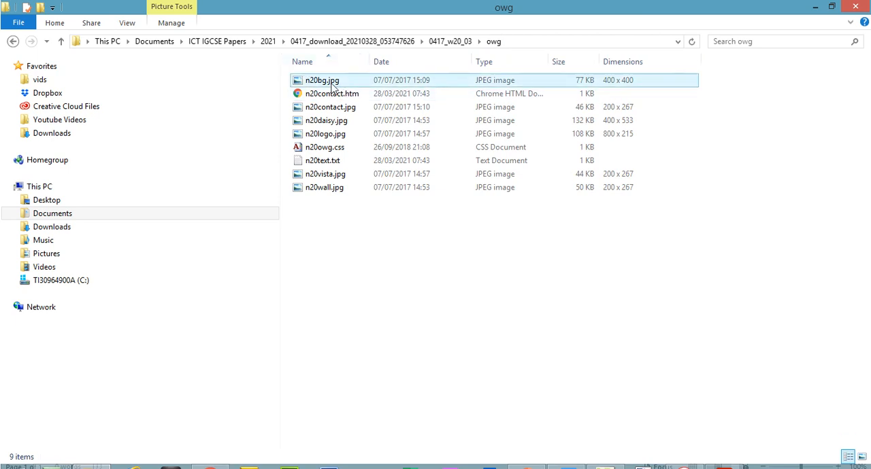
double_click(550, 57)
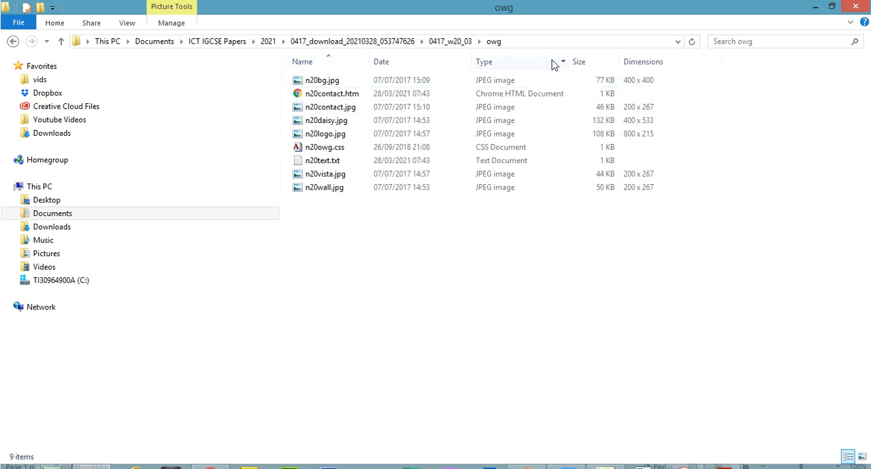
click(594, 63)
click(596, 66)
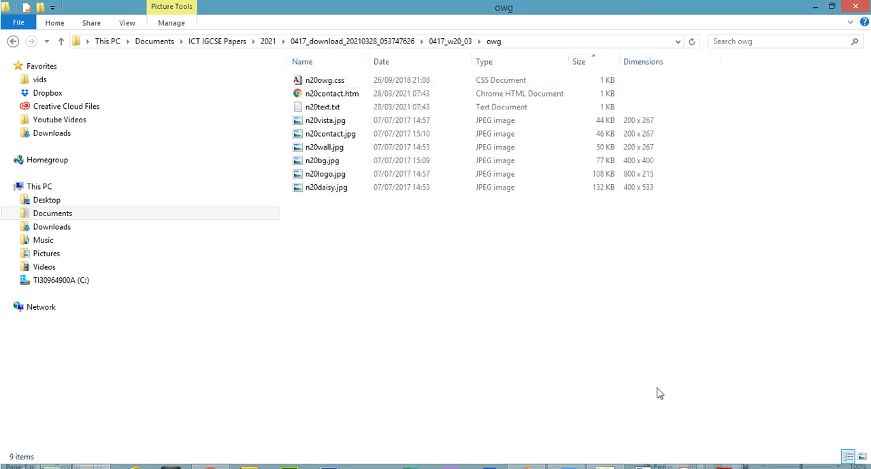
Compare the owg folder listing with the paper's requirements for folder name, file names, extensions, image dimensions and file sizes
click(723, 456)
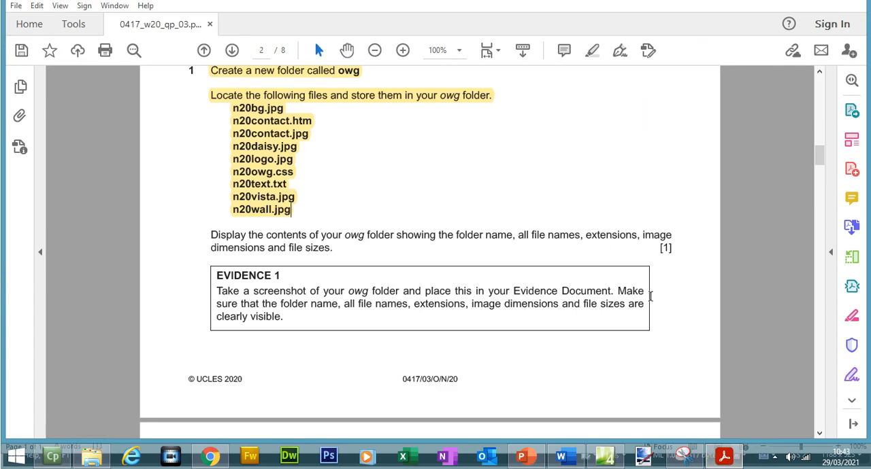
click(724, 456)
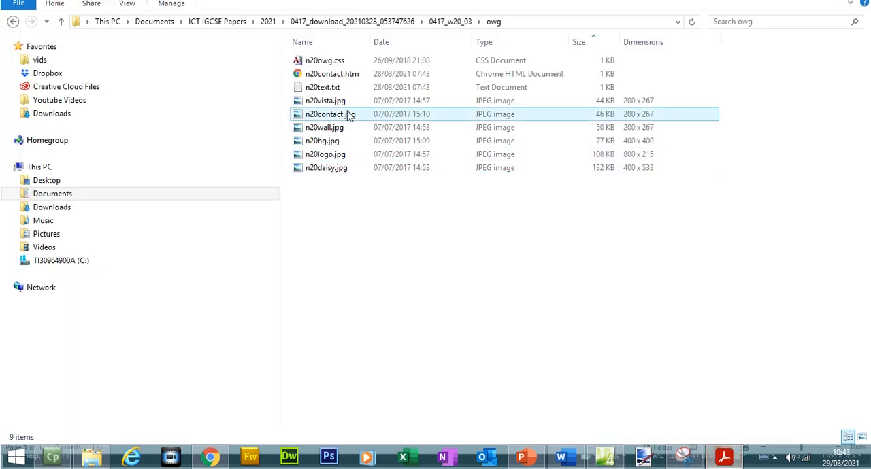
click(349, 97)
click(342, 108)
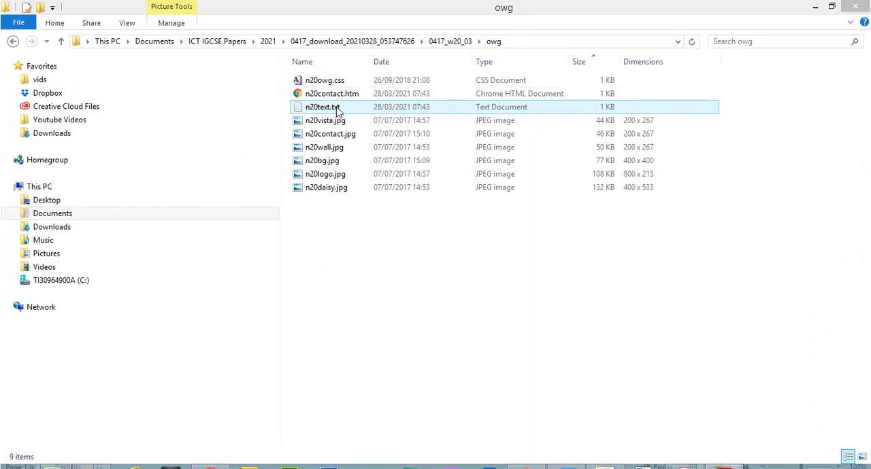
click(729, 459)
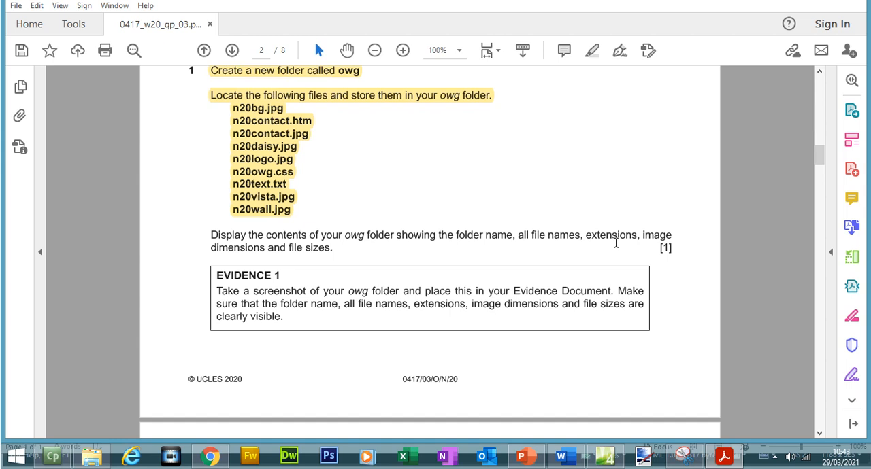
click(744, 464)
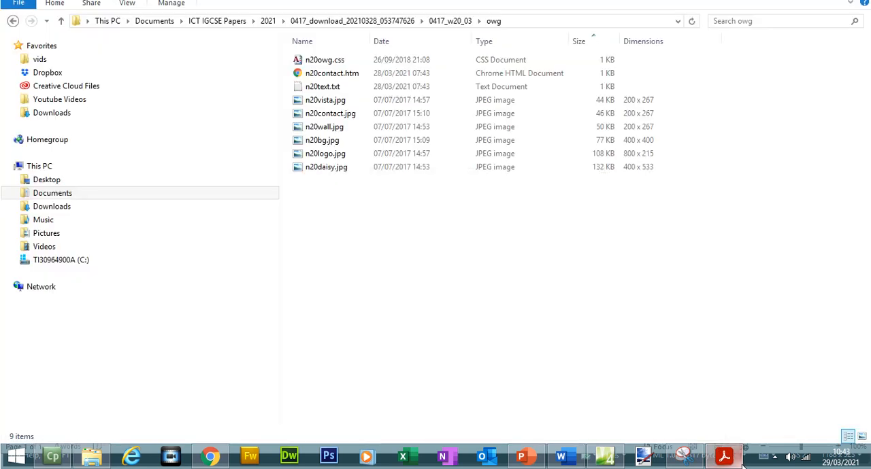
click(743, 464)
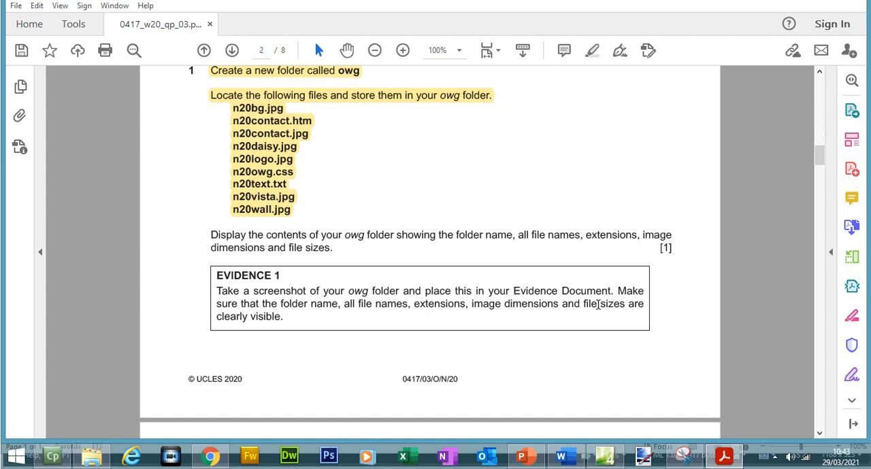
Copy the EVIDENCE 1 heading from the paper into the Word evidence document and start a new line below it
drag(214, 275, 285, 275)
key(ctrl+c)
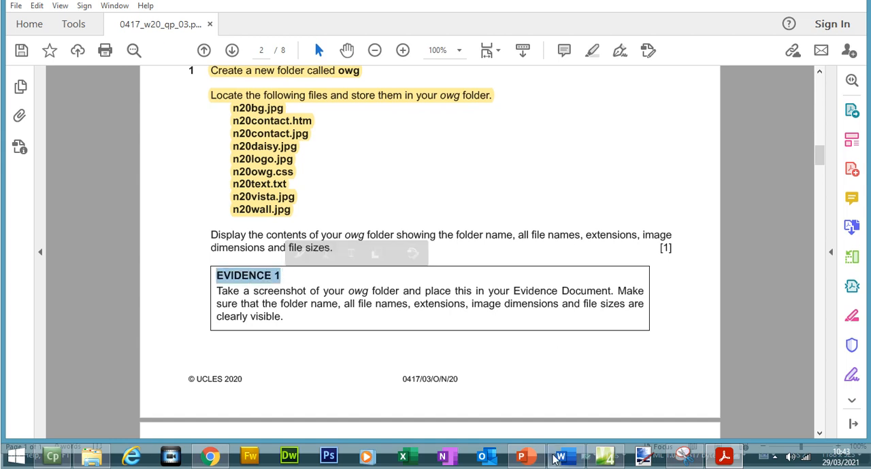
click(559, 457)
key(ctrl+v)
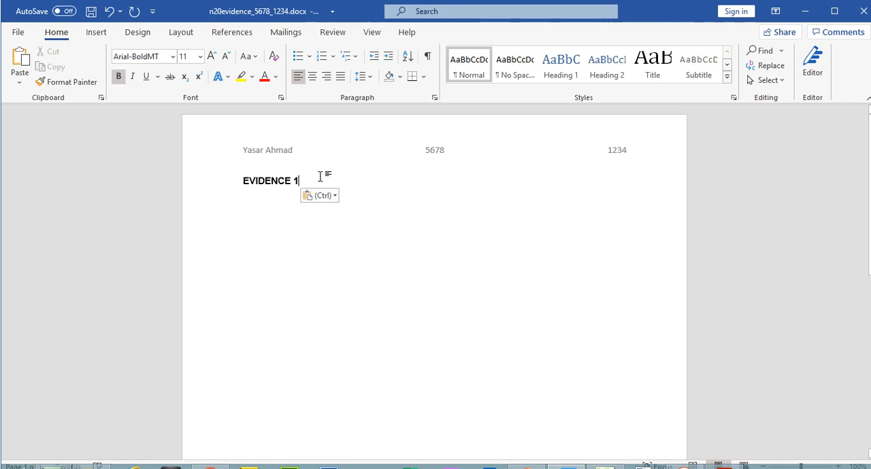
key(Return)
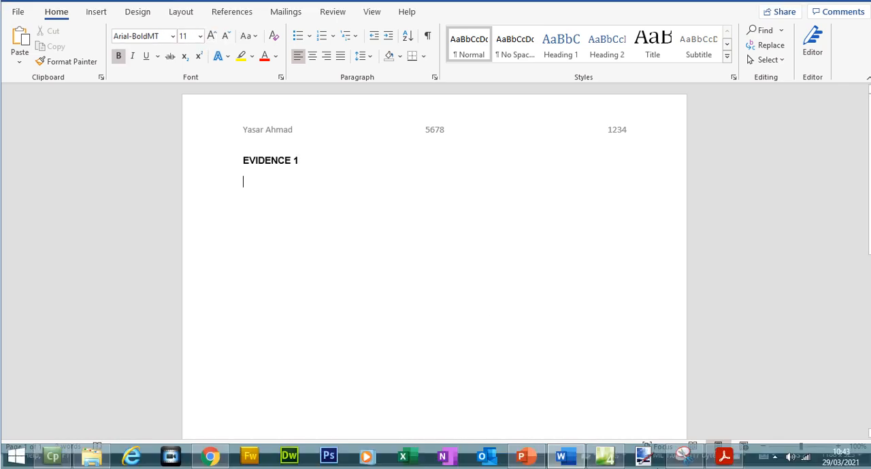
Capture a snip of the owg folder's path and its complete file listing, from Name through Dimensions
click(681, 457)
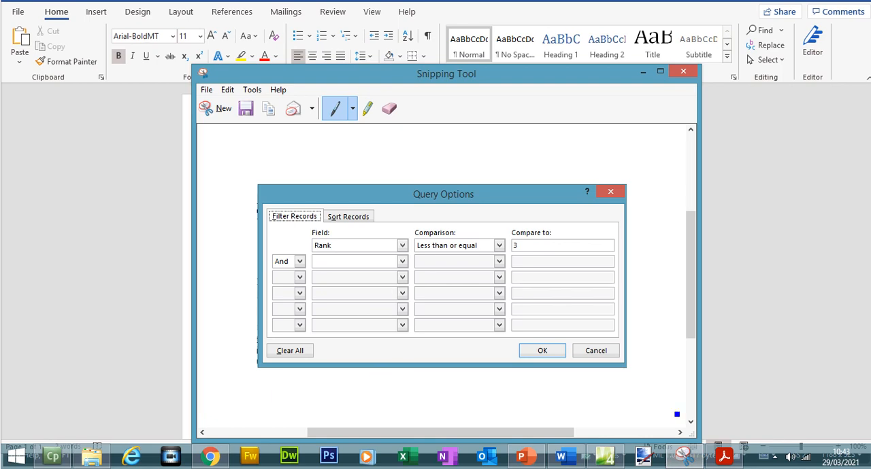
click(90, 455)
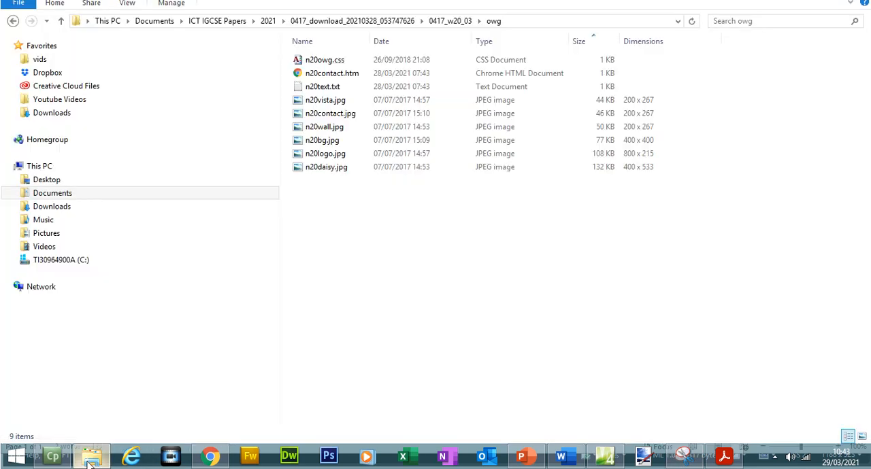
click(682, 456)
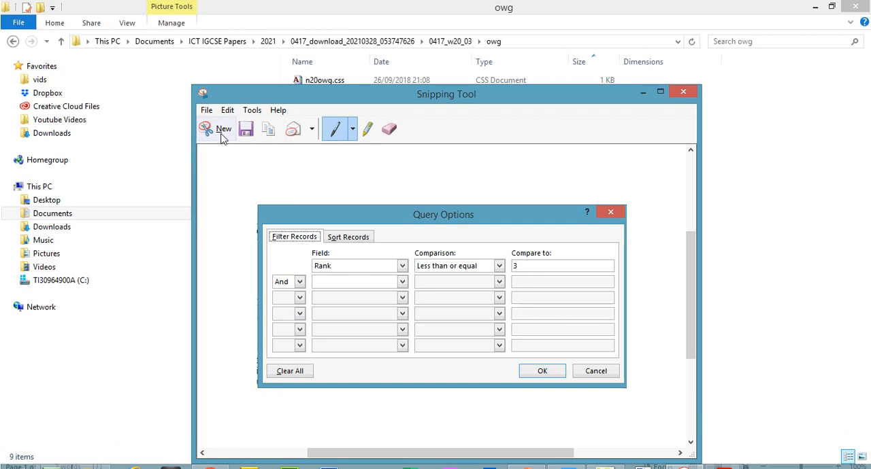
click(221, 132)
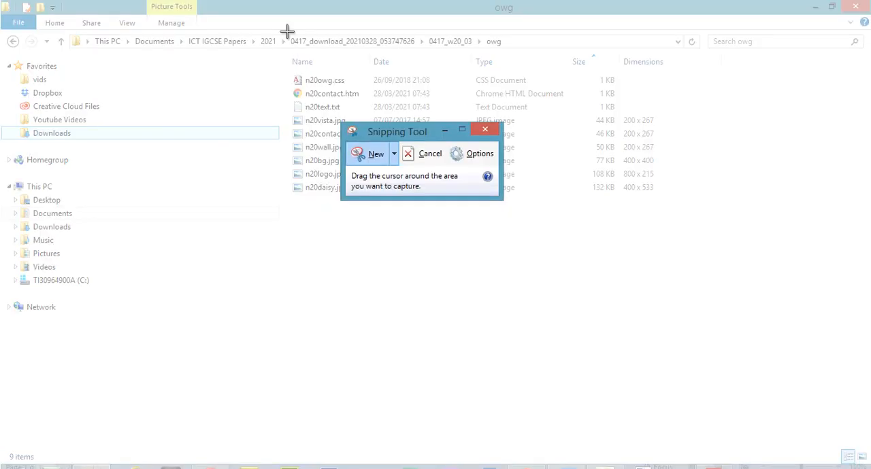
drag(285, 30, 704, 209)
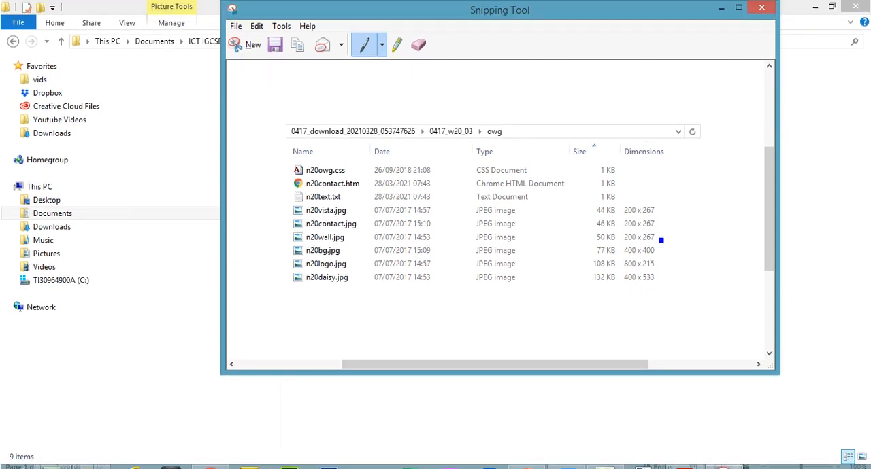
Copy the captured snip and paste it below the EVIDENCE 1 heading in the Word evidence document
click(257, 26)
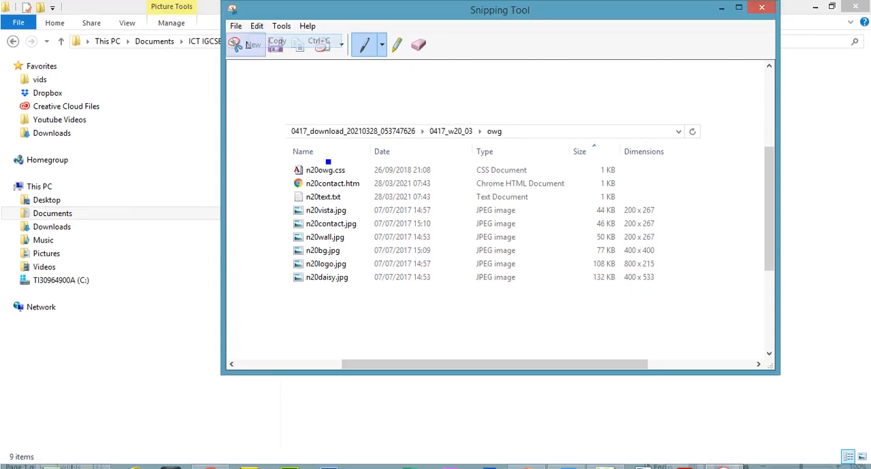
click(269, 39)
click(561, 456)
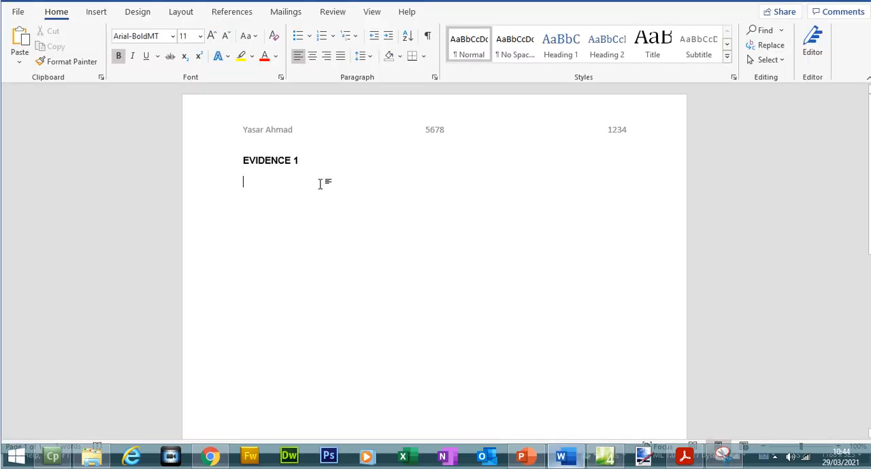
key(ctrl+v)
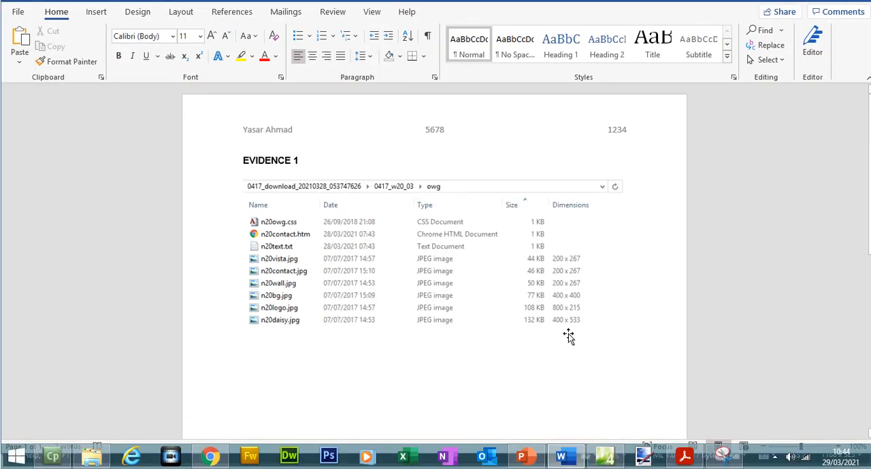
Enlarge the pasted folder screenshot slightly and save the evidence document
click(491, 338)
drag(626, 341, 646, 350)
click(91, 11)
Switch to the exam paper and highlight the instruction to display the owg folder's contents together with the Evidence 1 box text
click(684, 468)
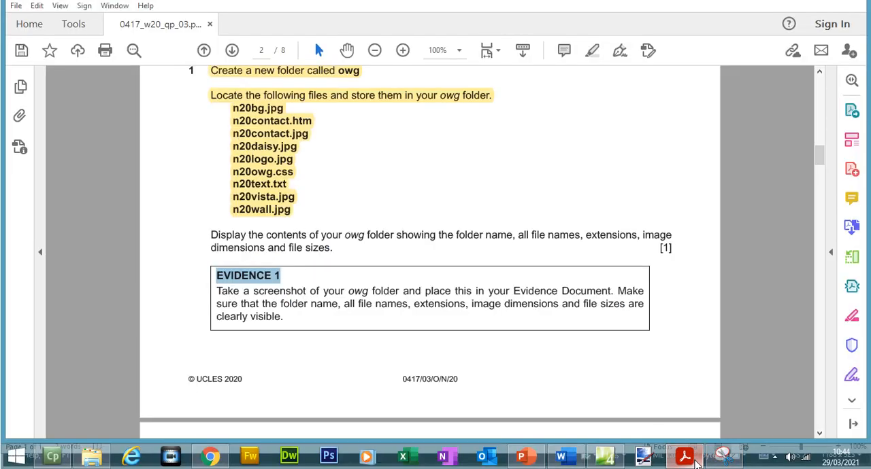
mouse_move(211, 232)
mouse_down()
mouse_move(306, 307)
mouse_move(287, 317)
mouse_up()
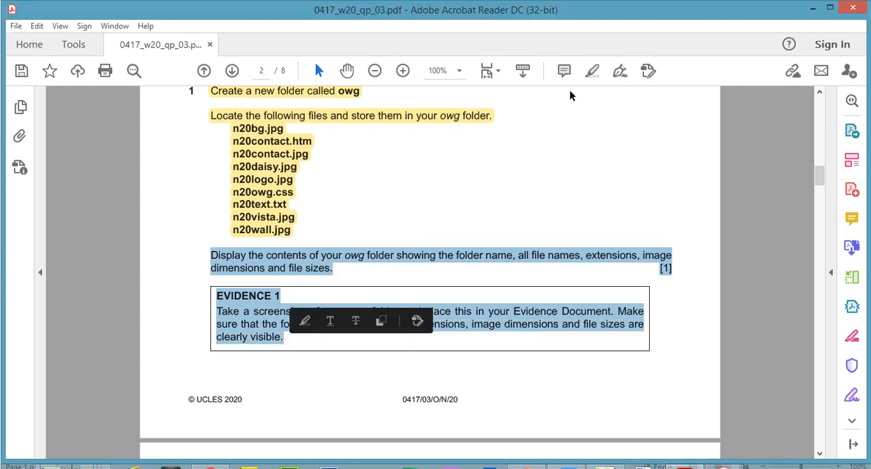
click(592, 51)
View question 2's owg.htm table diagram at 75% zoom, and switch to Expression Web 4 with its window maximised
drag(819, 162, 821, 205)
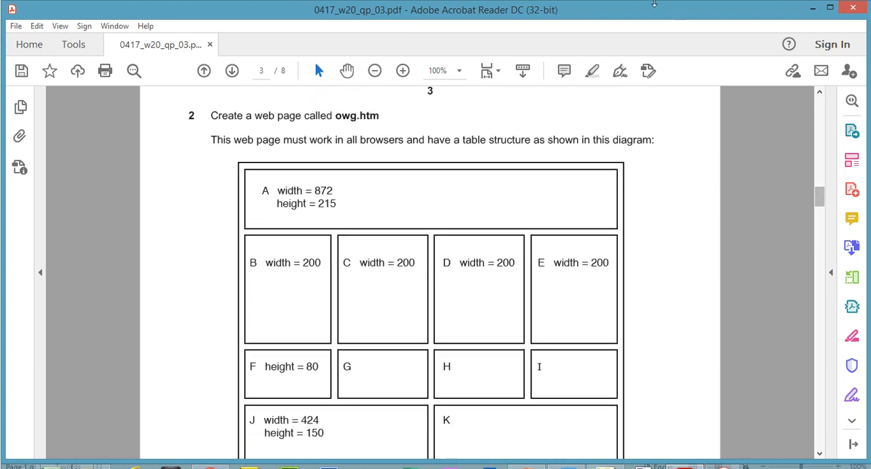
click(374, 71)
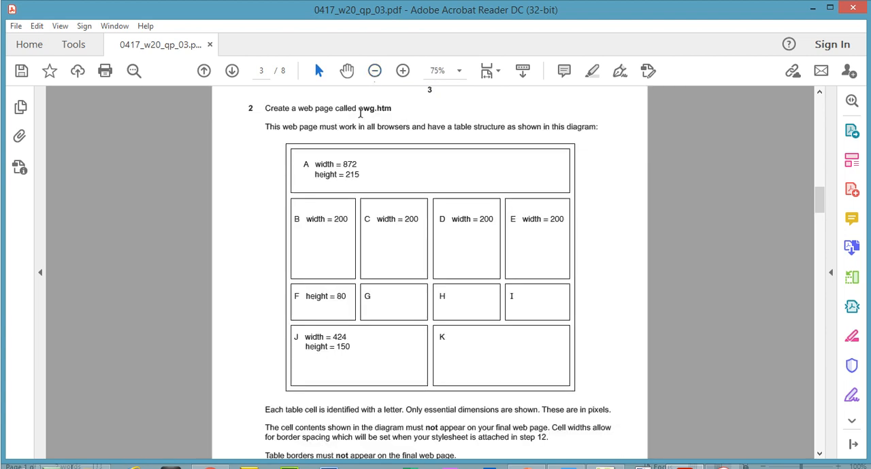
mouse_move(603, 456)
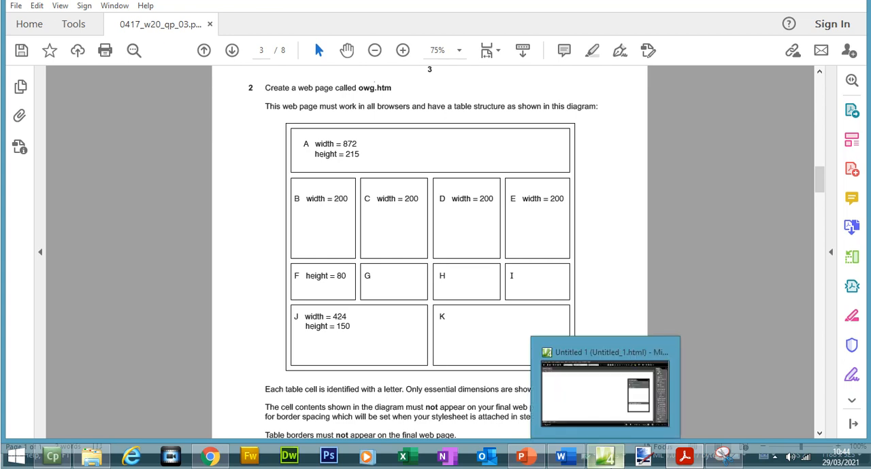
click(589, 408)
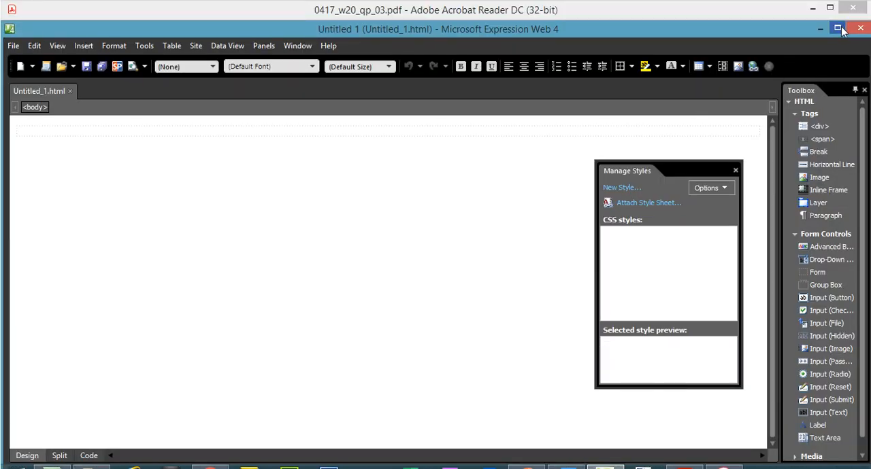
click(839, 28)
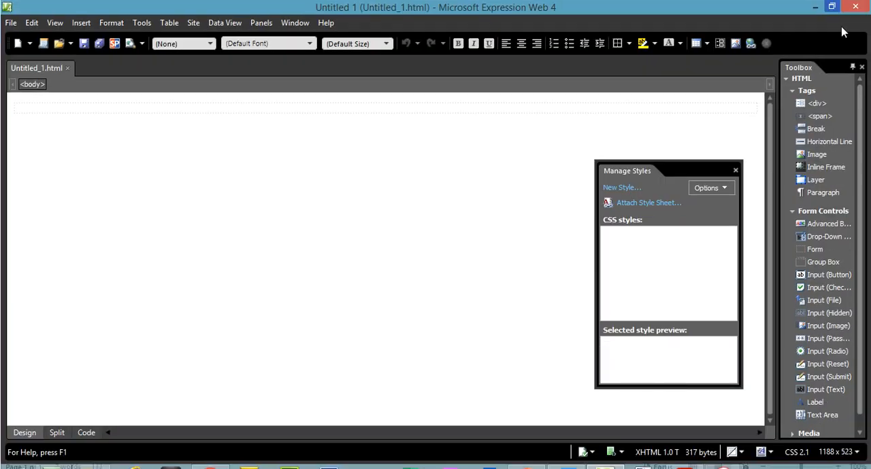
Close the open Untitled_1.html page and create a new blank HTML page
click(68, 68)
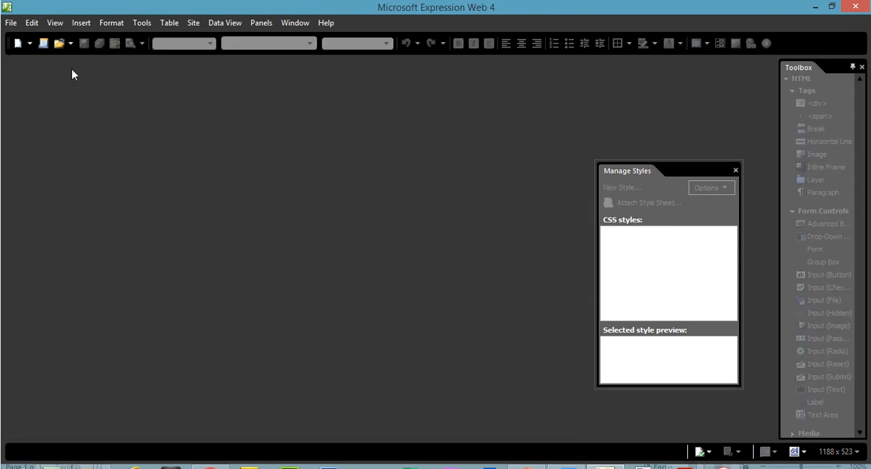
click(12, 23)
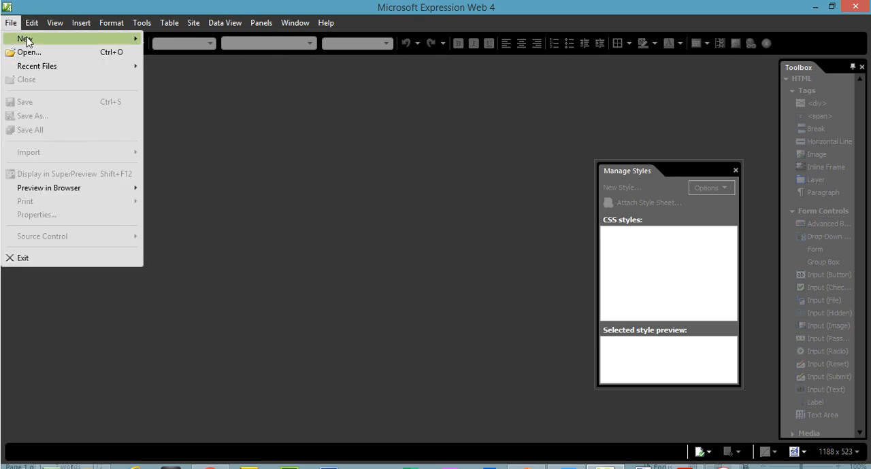
mouse_move(62, 38)
click(190, 64)
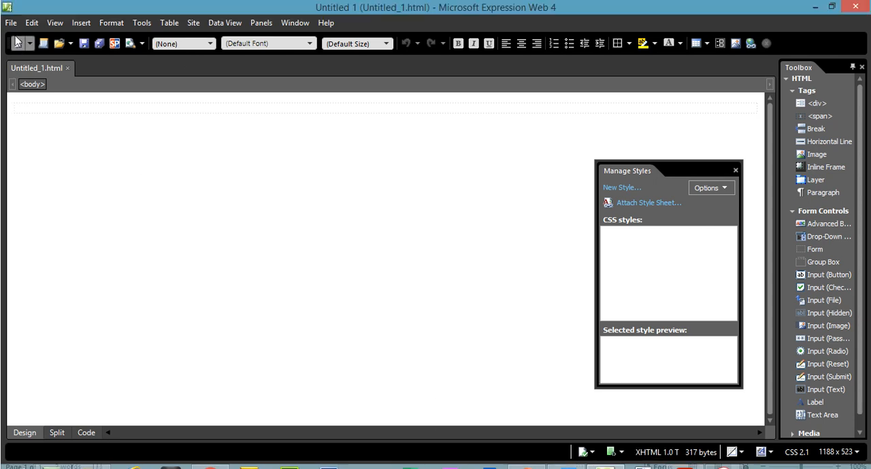
Start saving the new page under a new name and browse to the owg folder inside 0417_w20_03
click(11, 23)
click(40, 125)
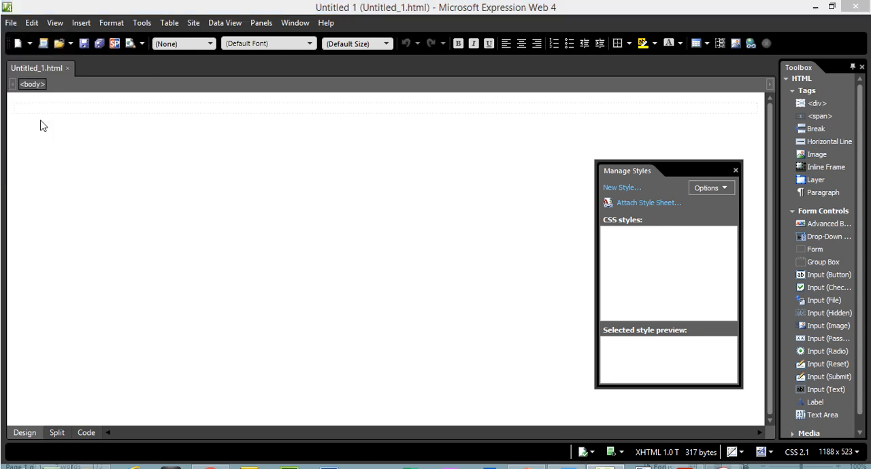
double_click(151, 207)
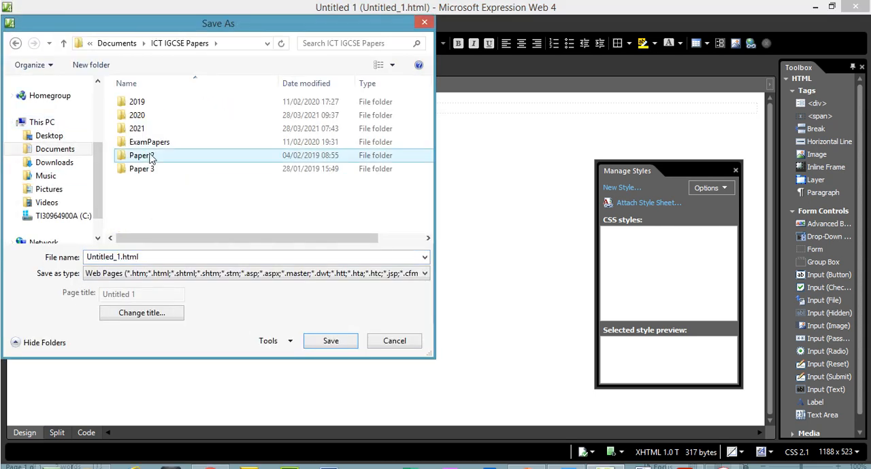
double_click(147, 129)
double_click(151, 102)
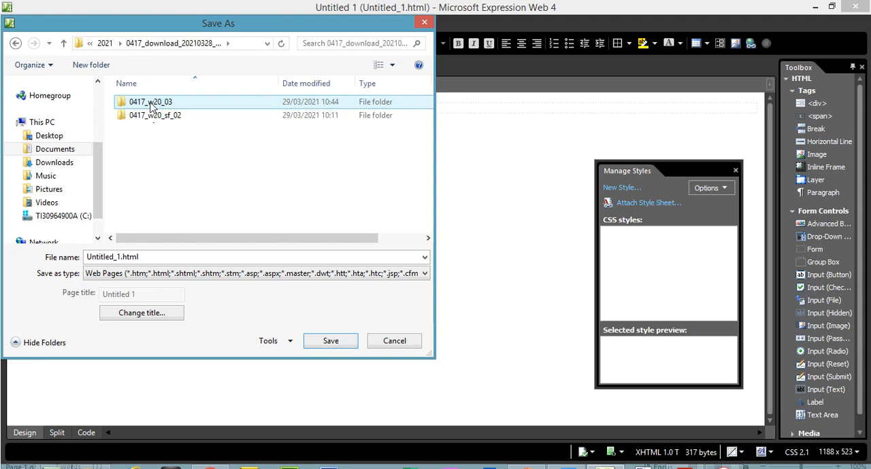
double_click(153, 110)
double_click(151, 107)
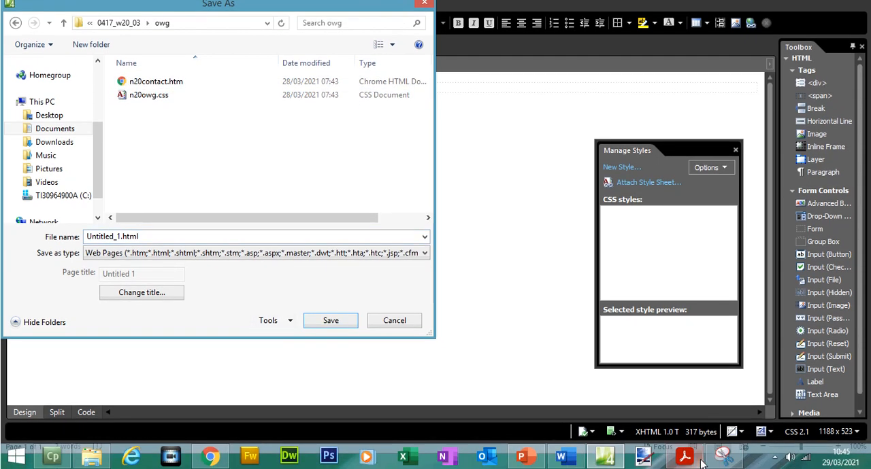
Check the page name in question 2, save the page as owg.html, and check for it in the owg folder
click(685, 458)
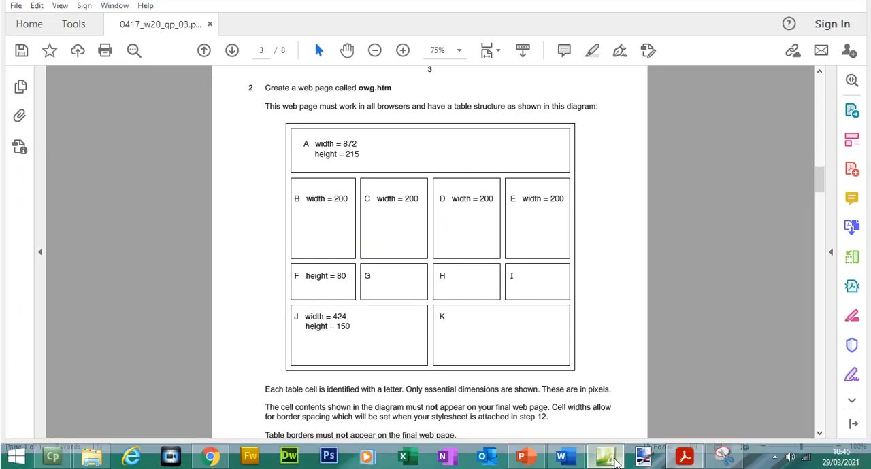
click(612, 459)
click(121, 244)
drag(121, 243, 70, 251)
text(owg)
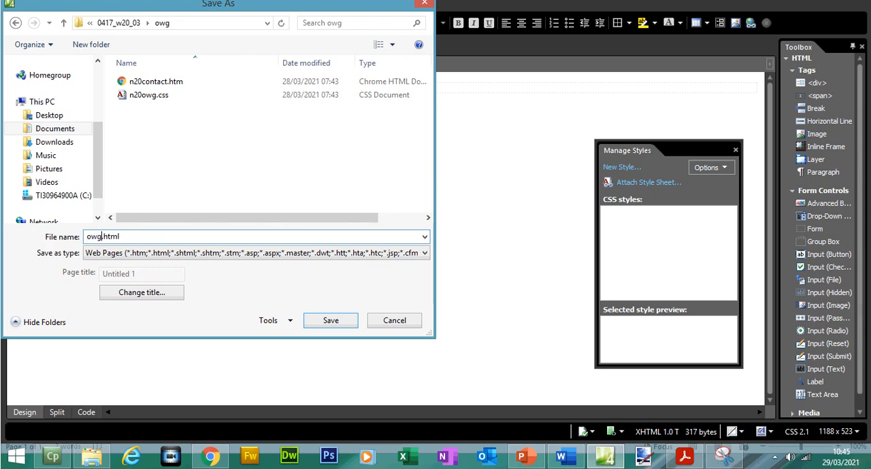
click(340, 322)
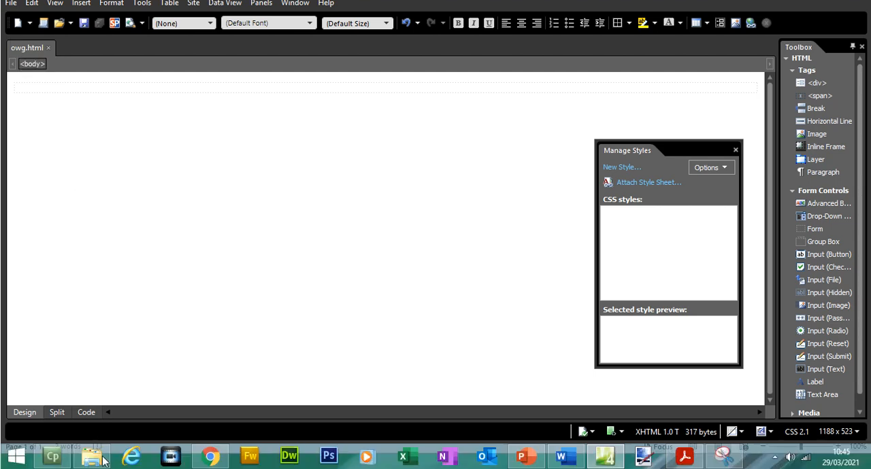
click(102, 462)
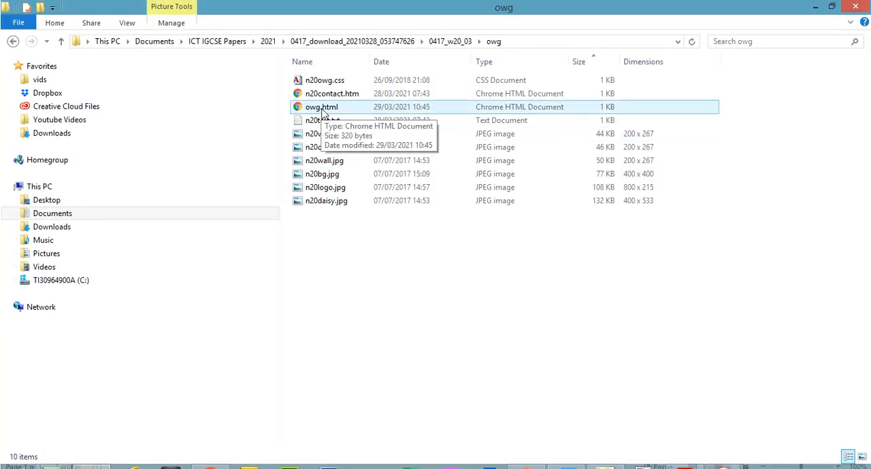
click(814, 6)
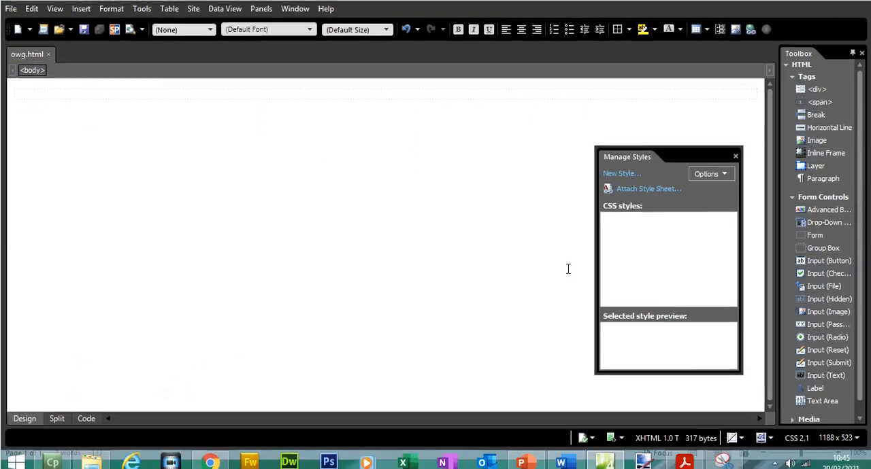
Switch to the exam paper and examine question 2's whole table diagram at 100% zoom
click(684, 457)
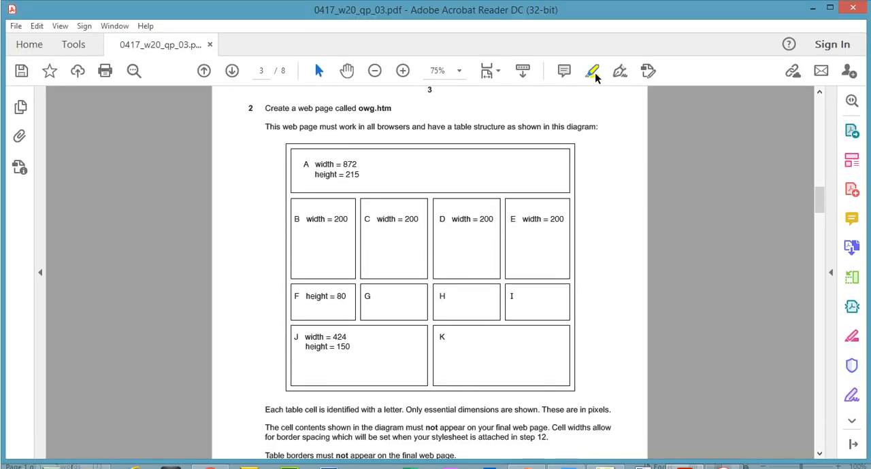
click(402, 70)
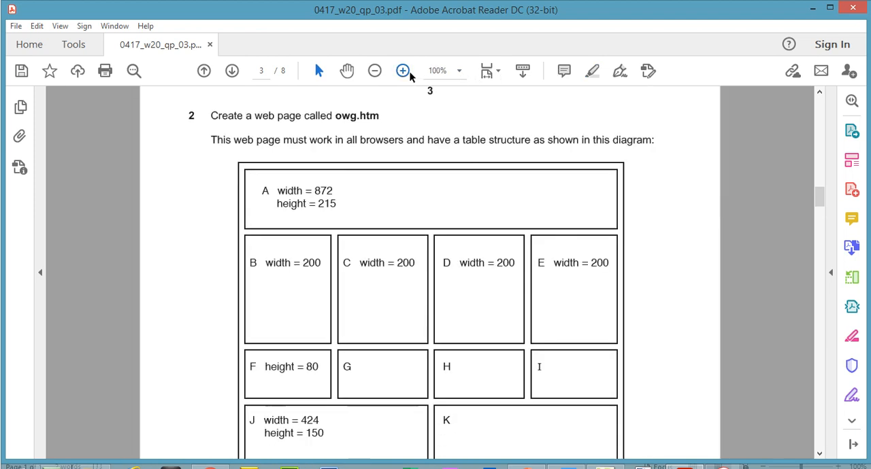
click(820, 433)
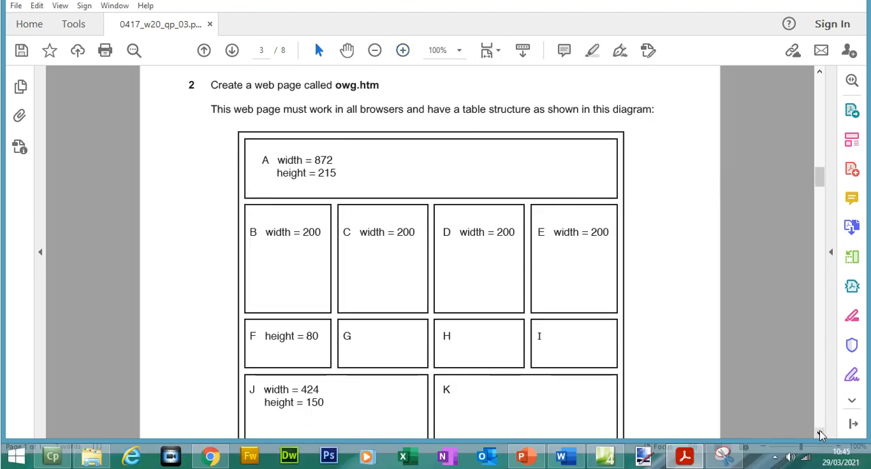
click(819, 433)
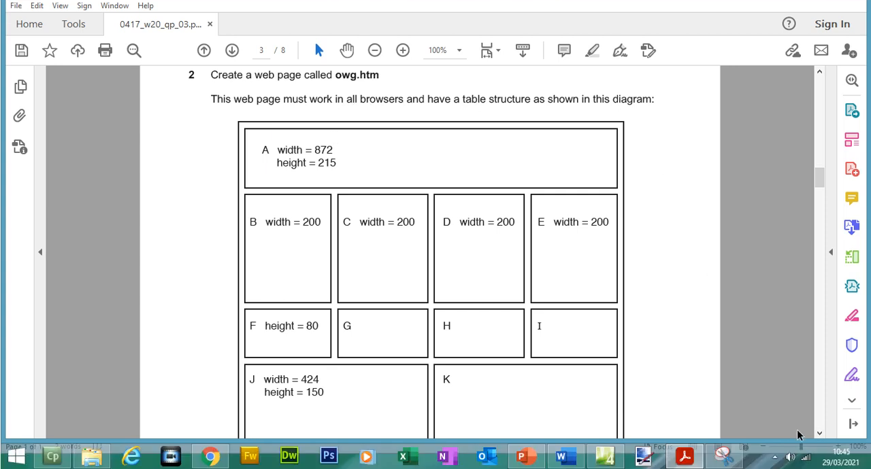
click(819, 454)
click(819, 454)
click(819, 453)
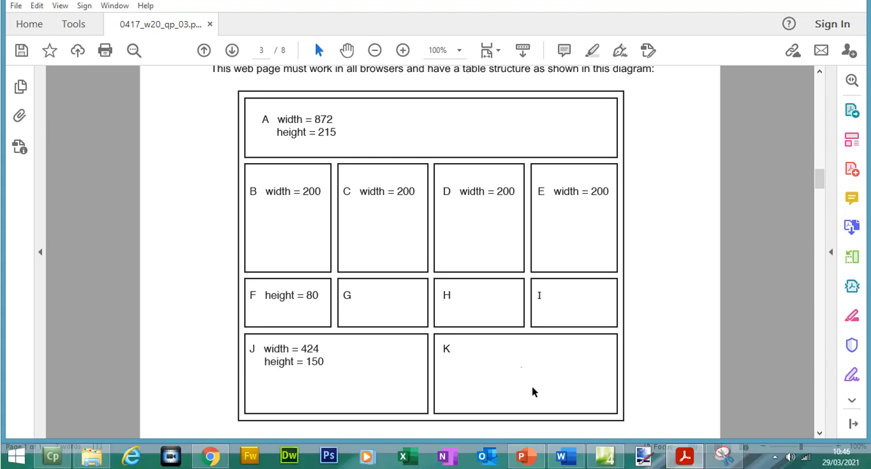
Return to Expression Web and start inserting a table with 4 rows and 4 columns
click(620, 454)
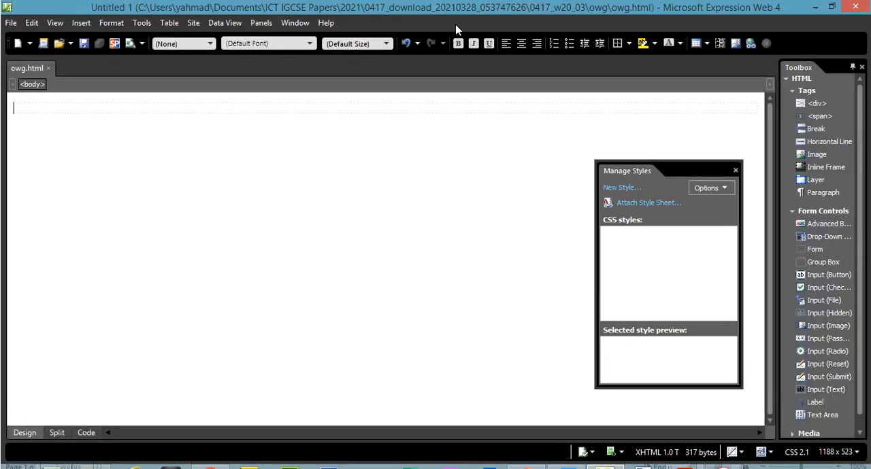
click(169, 23)
click(179, 36)
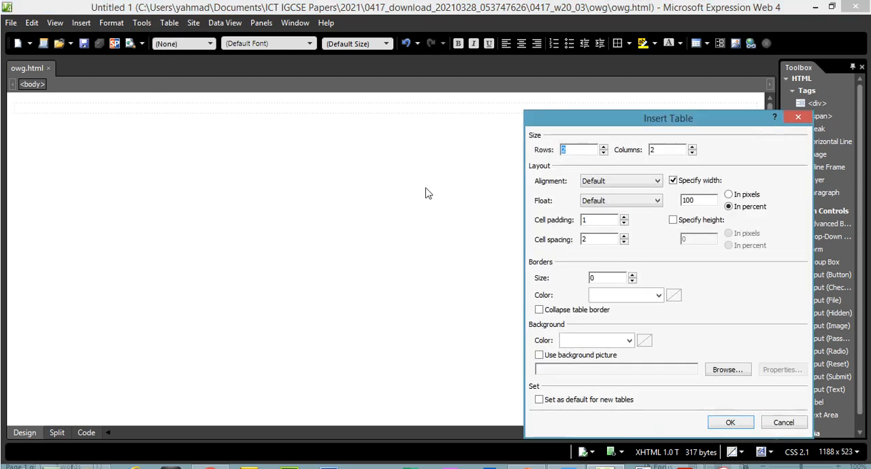
click(603, 147)
click(602, 147)
click(693, 152)
drag(623, 124, 331, 122)
Check cell A's width in the exam paper and set the new table's width to 872 pixels
click(392, 181)
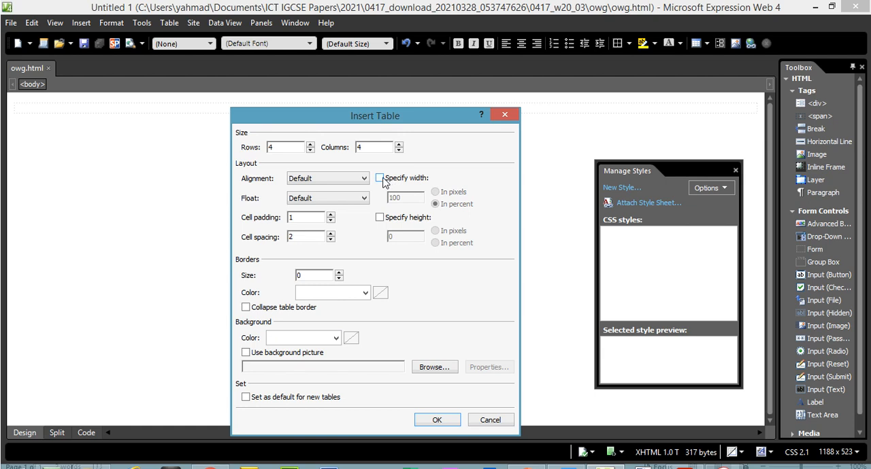
click(383, 179)
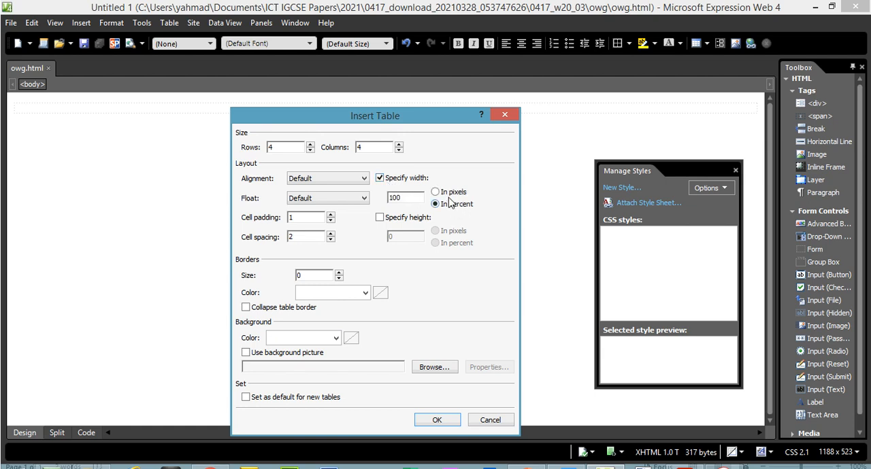
drag(420, 198, 386, 201)
key(BackSpace)
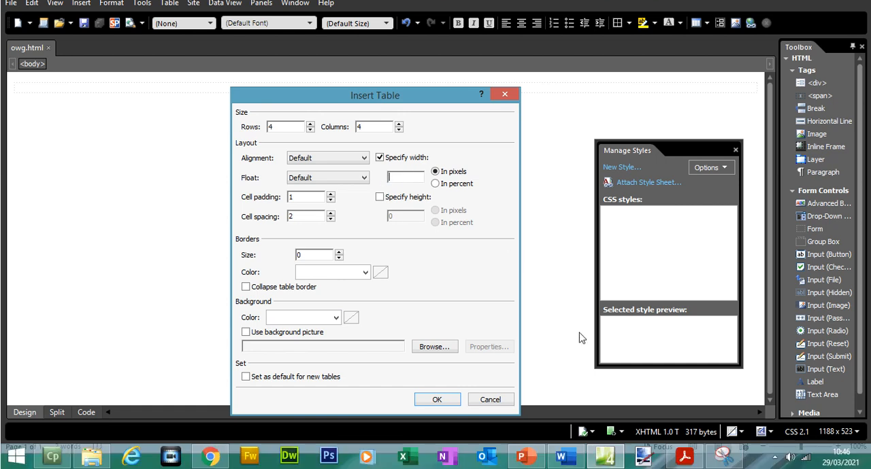
click(682, 457)
drag(314, 119, 333, 139)
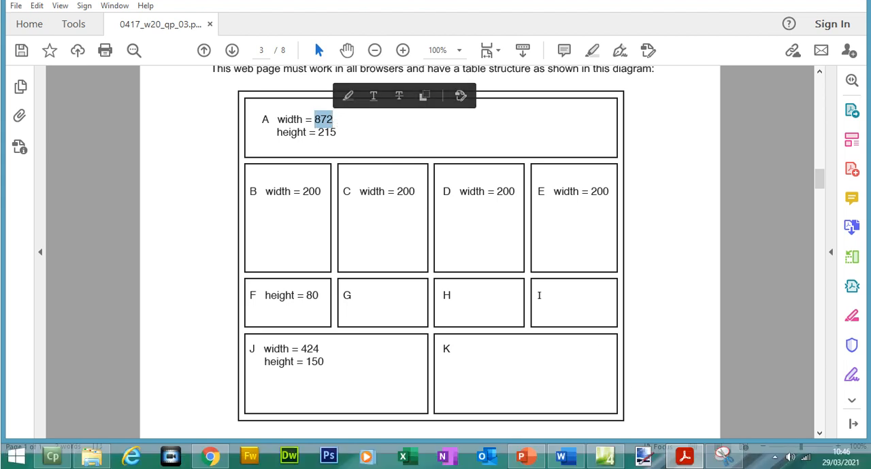
click(697, 463)
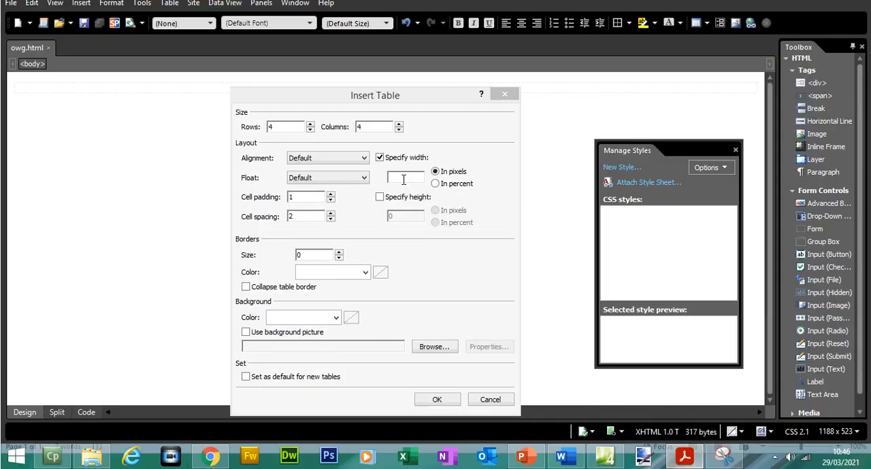
click(404, 179)
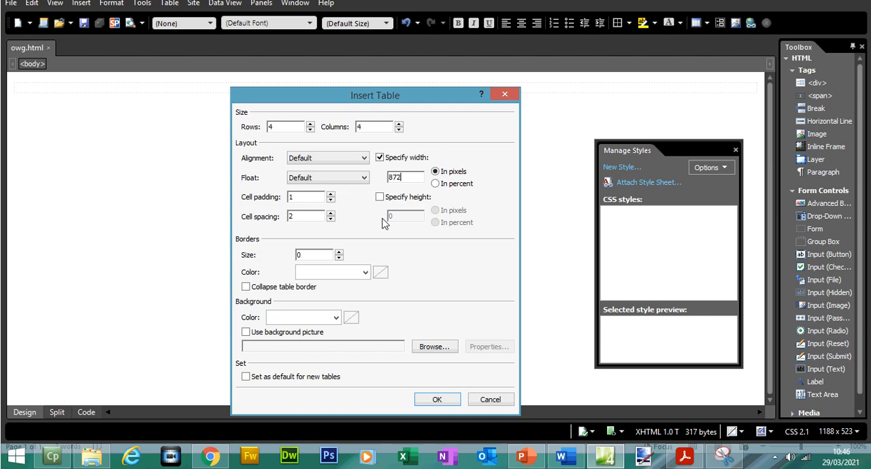
click(379, 197)
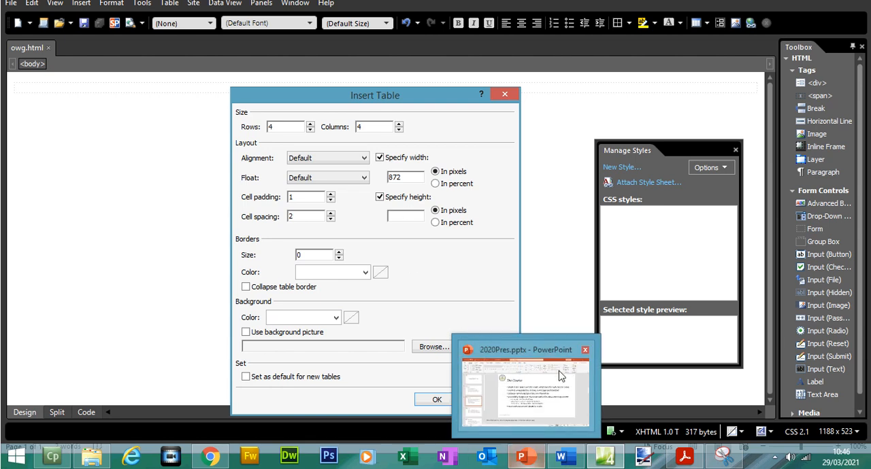
click(684, 458)
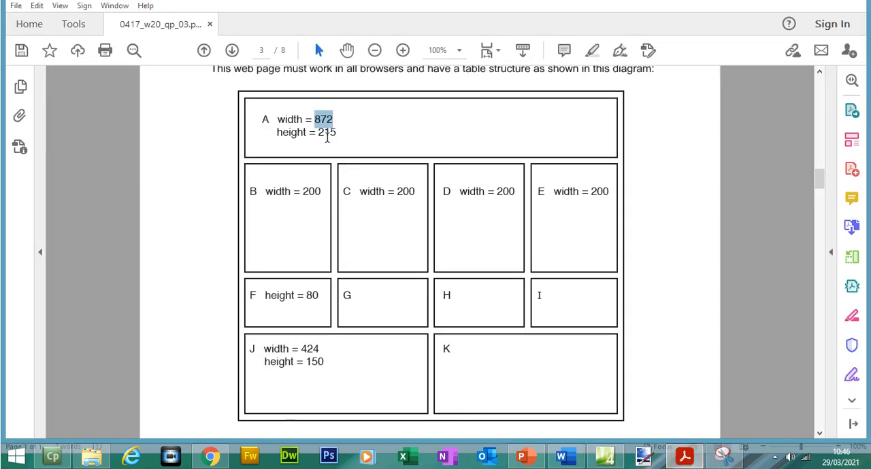
drag(324, 153, 338, 156)
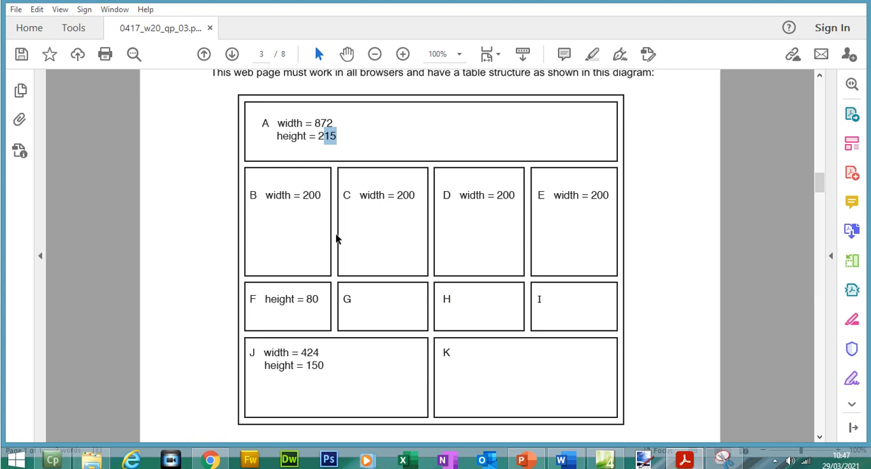
drag(821, 184, 822, 189)
scroll(822, 209, down, 1)
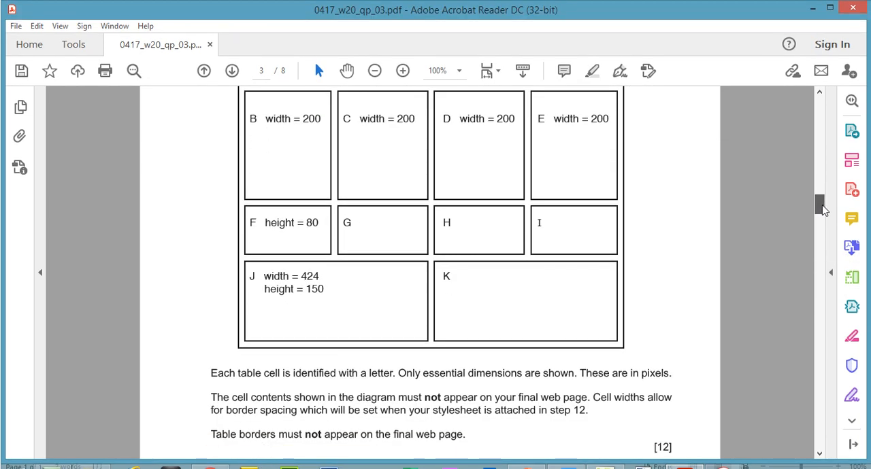
scroll(822, 210, up, 5)
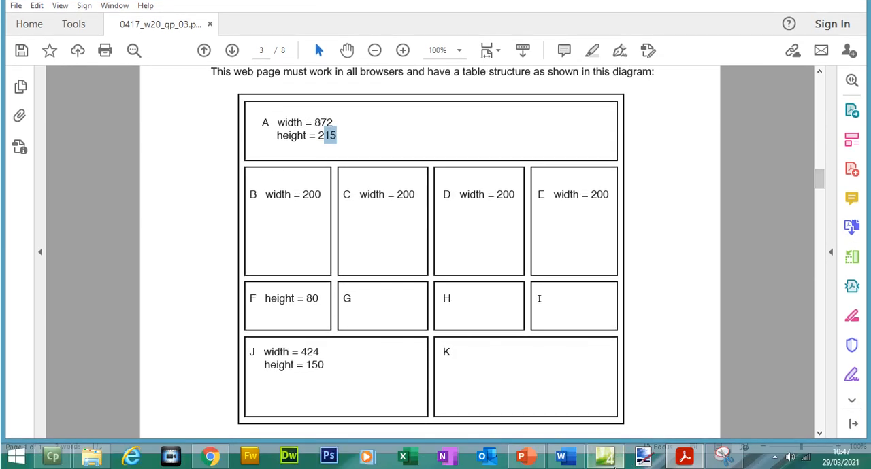
click(609, 463)
click(382, 198)
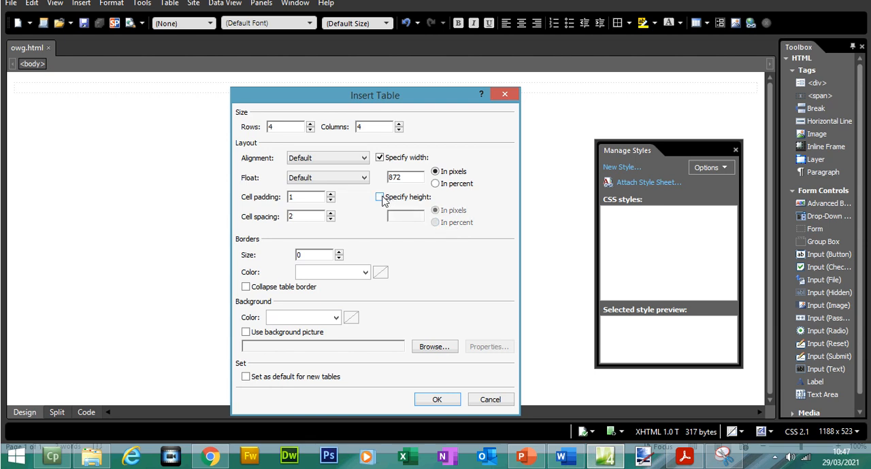
Insert the configured table into the page and show the page's HTML code from its first line
click(438, 400)
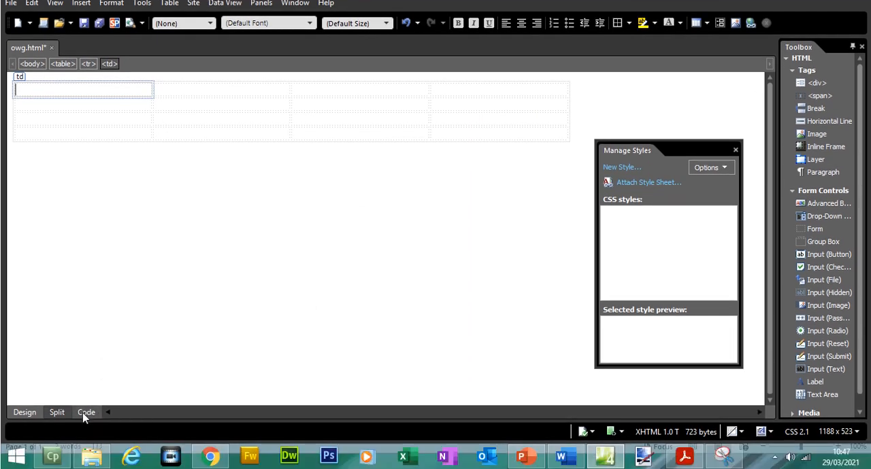
click(82, 428)
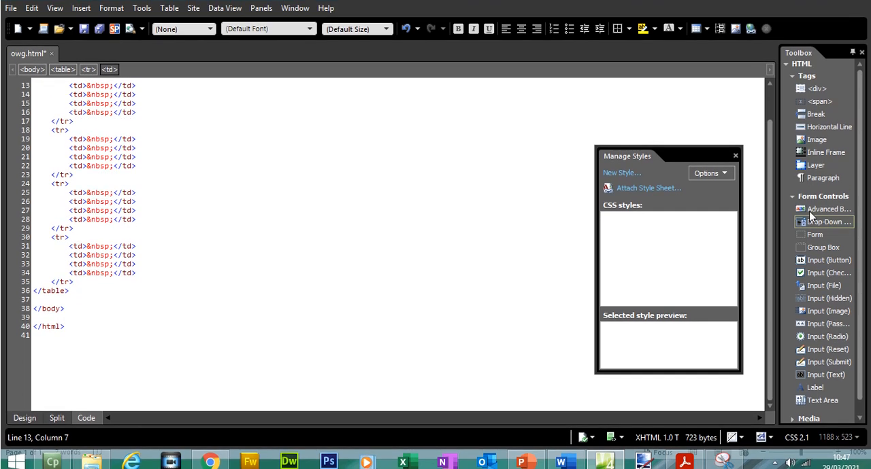
scroll(277, 247, up, 4)
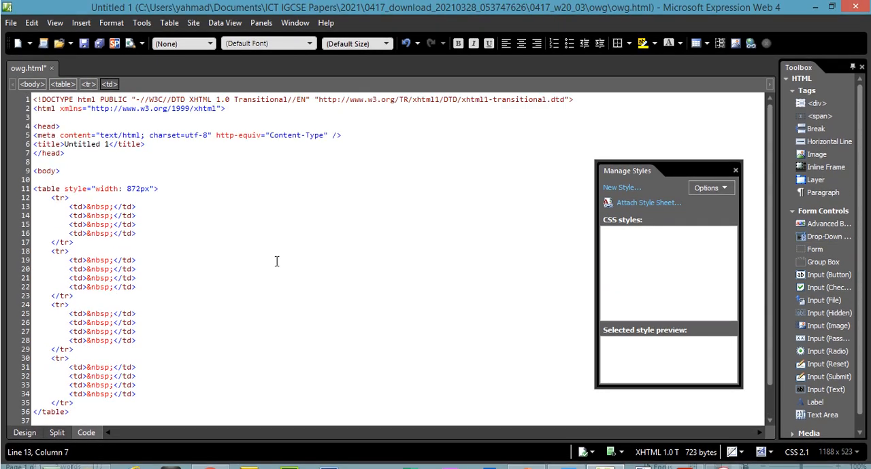
Examine the table's width style, the first row's tags and cell contents, and the second row's block in the code
drag(127, 189, 140, 190)
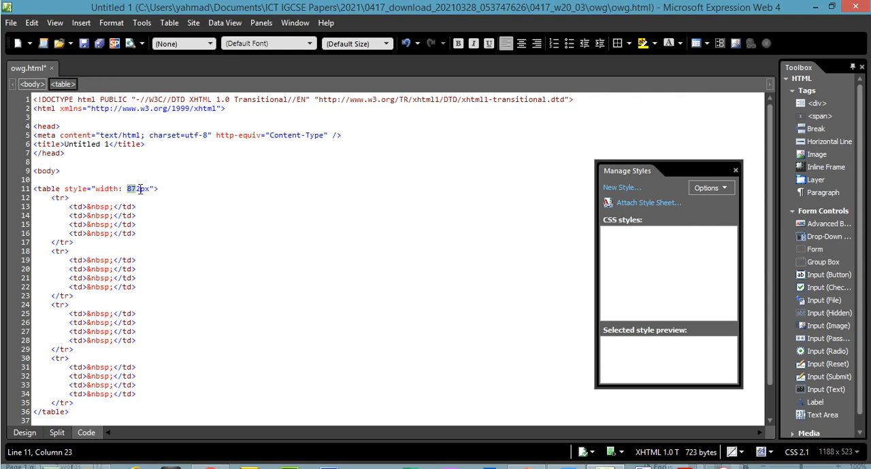
drag(55, 201, 77, 238)
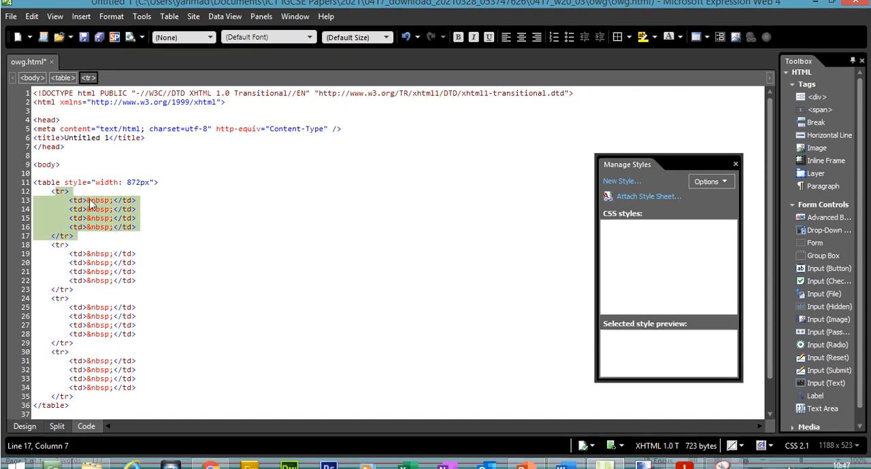
click(89, 207)
drag(88, 207, 104, 223)
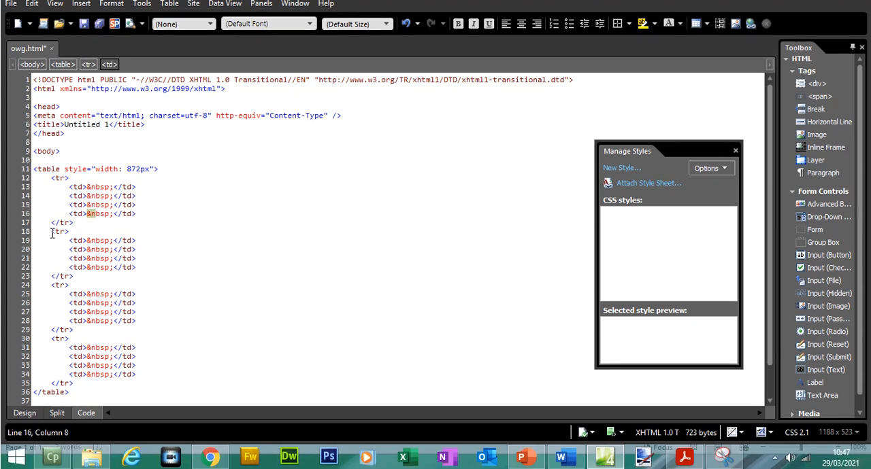
drag(51, 251, 109, 295)
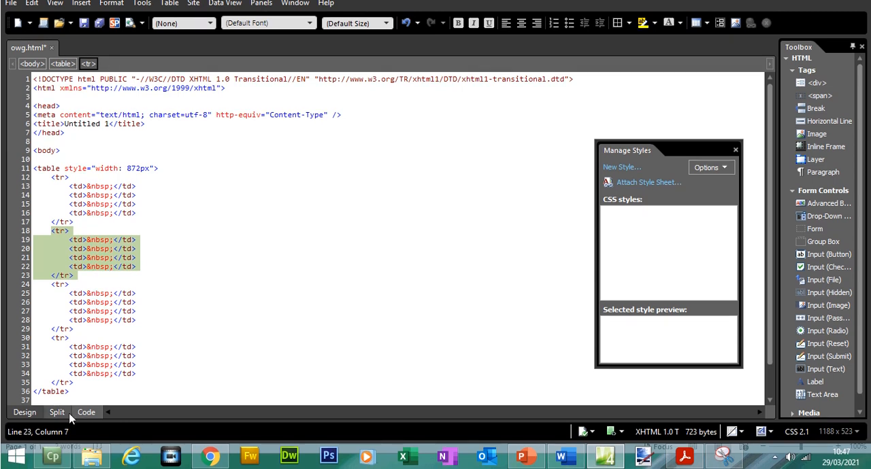
Show the code and design together and examine how the third and fourth table rows and their row tags correspond
click(67, 416)
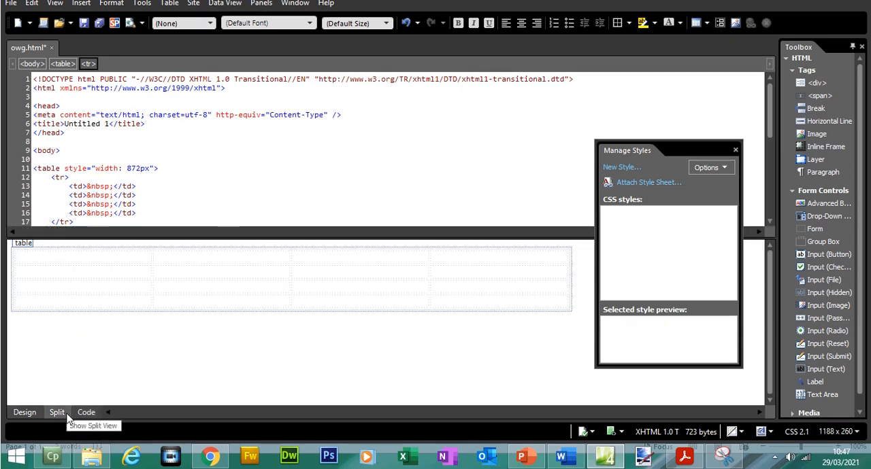
drag(45, 286, 462, 282)
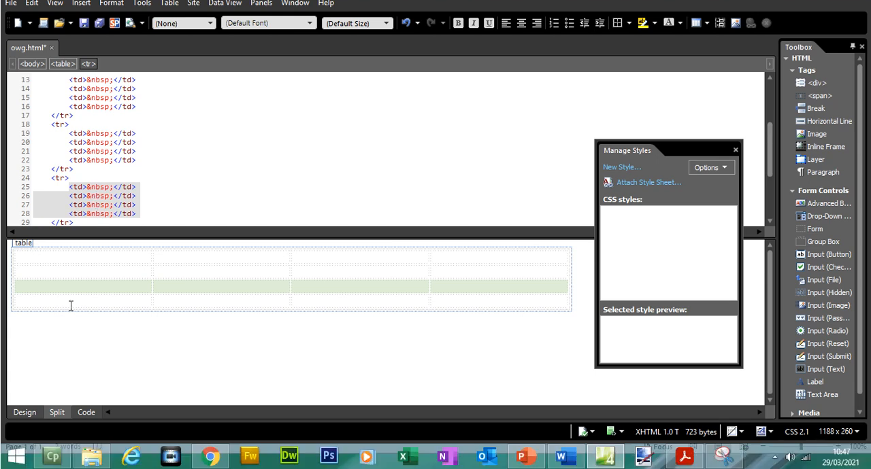
drag(105, 323, 503, 297)
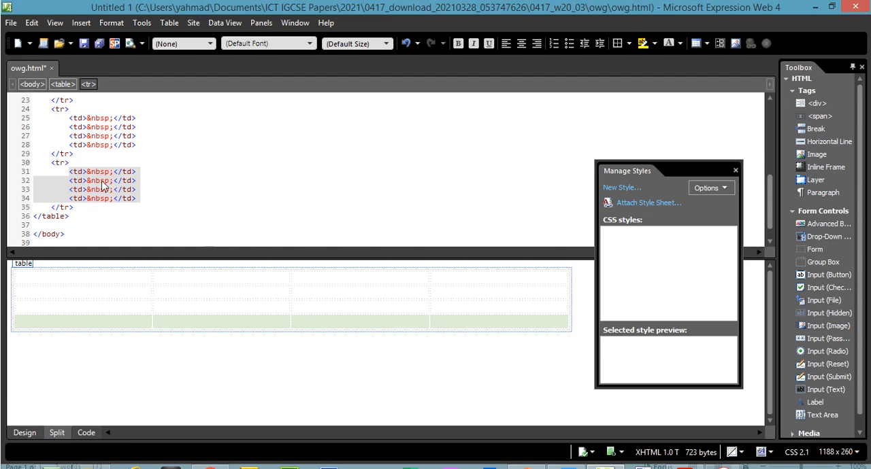
click(62, 163)
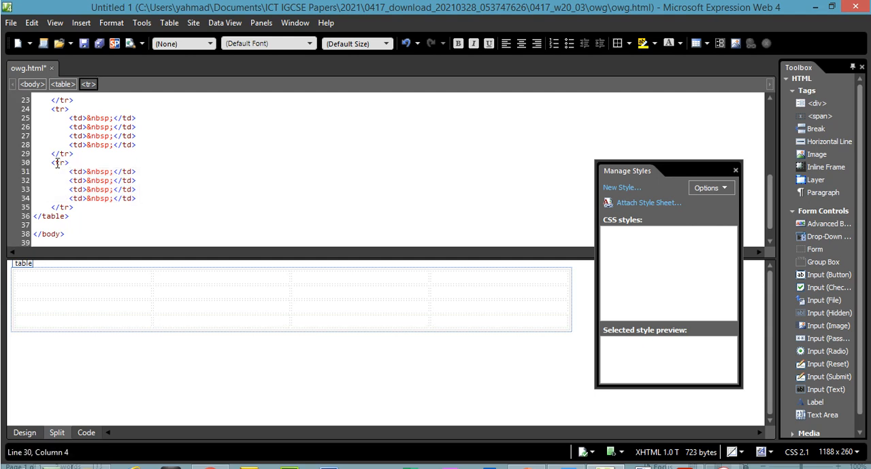
click(57, 208)
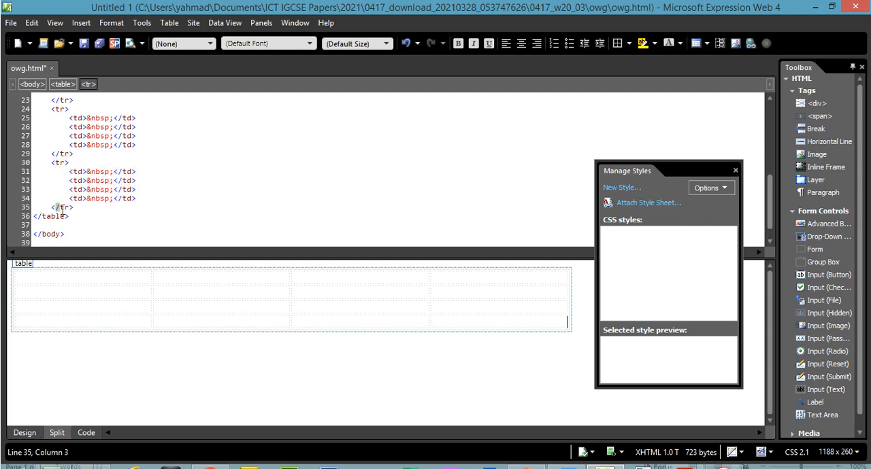
Examine the opening and closing td tags of the last row's cells against the matching cells in the design
click(79, 172)
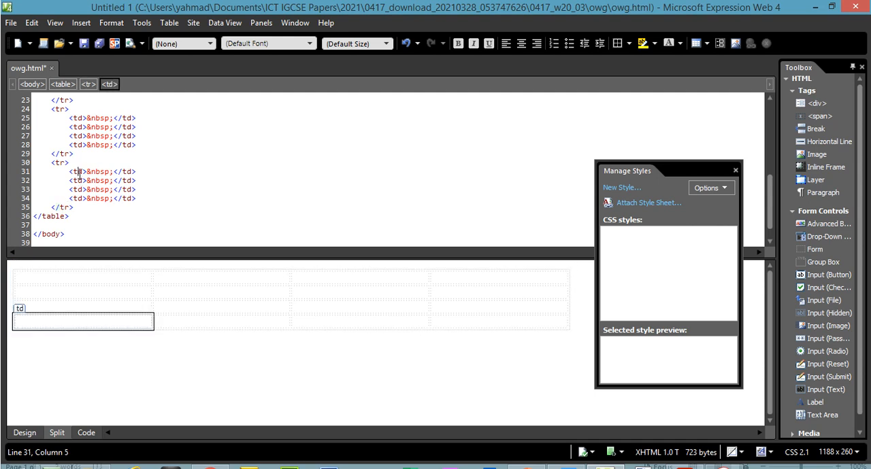
click(79, 181)
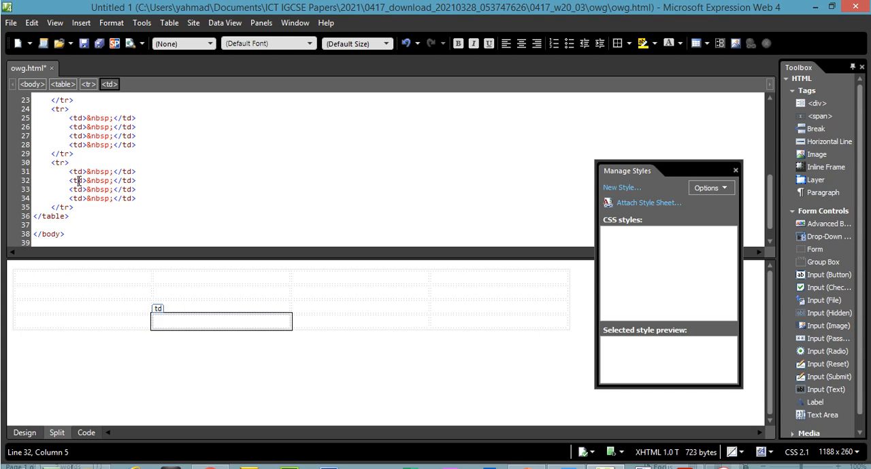
click(79, 190)
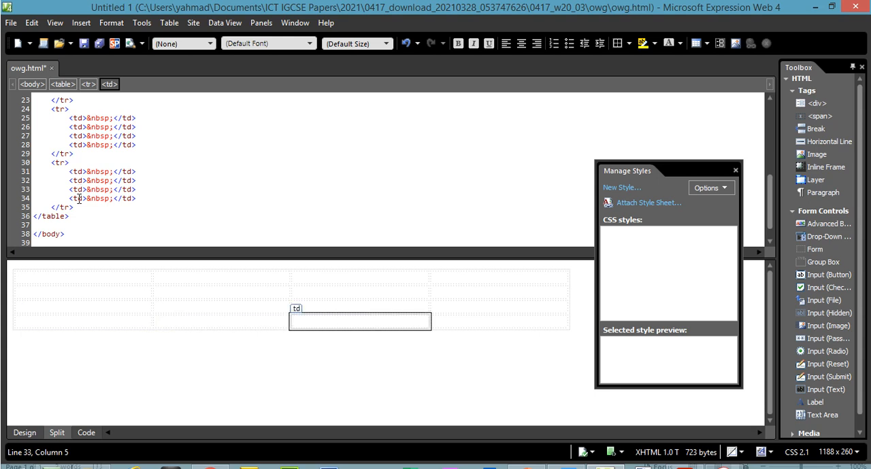
click(79, 199)
click(78, 173)
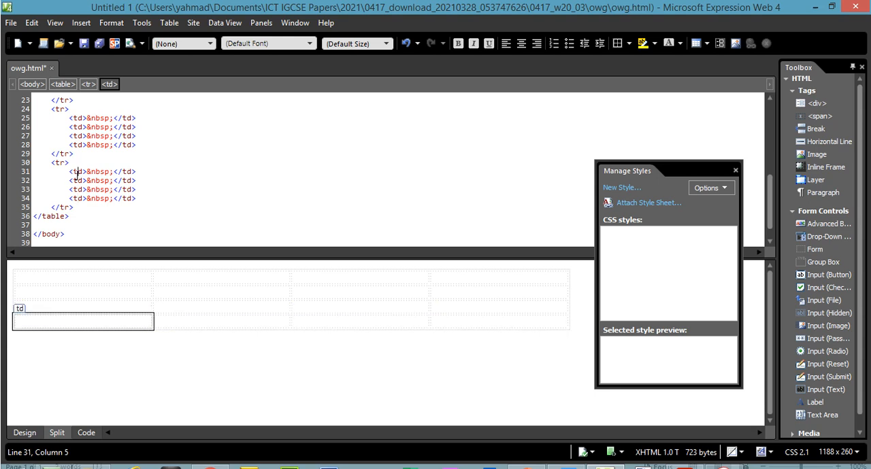
click(120, 173)
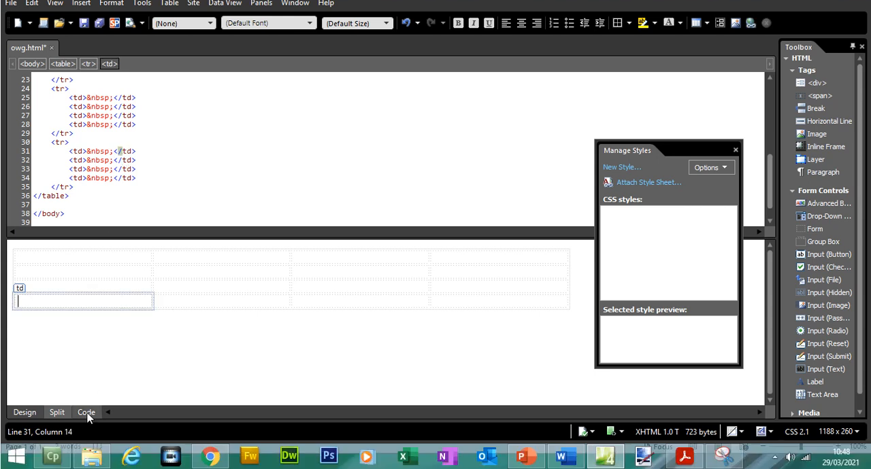
Return the page to design view and check cell A's width and height in the exam paper's table diagram
click(34, 418)
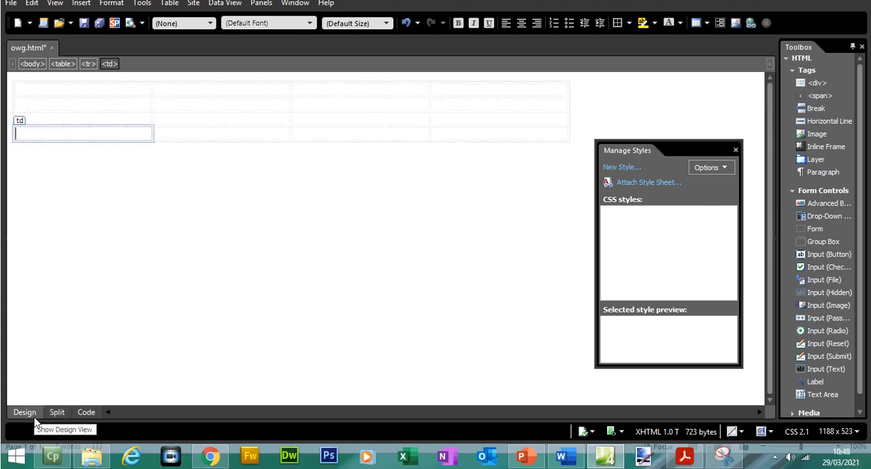
click(684, 456)
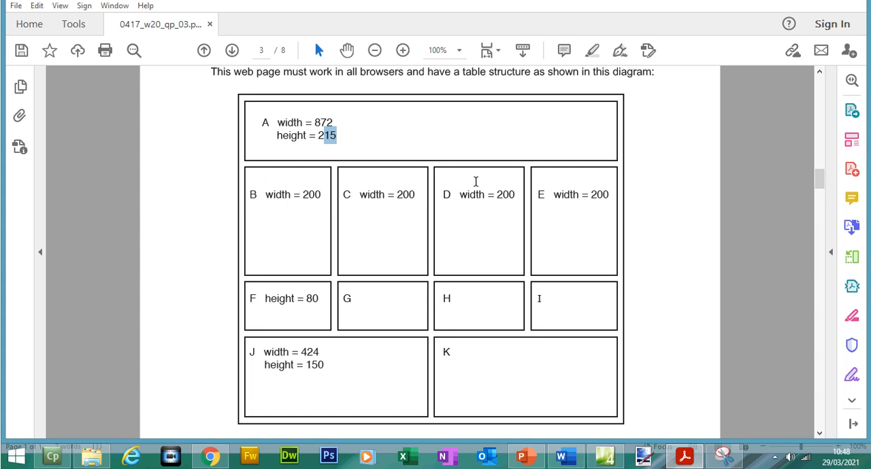
drag(315, 122, 327, 123)
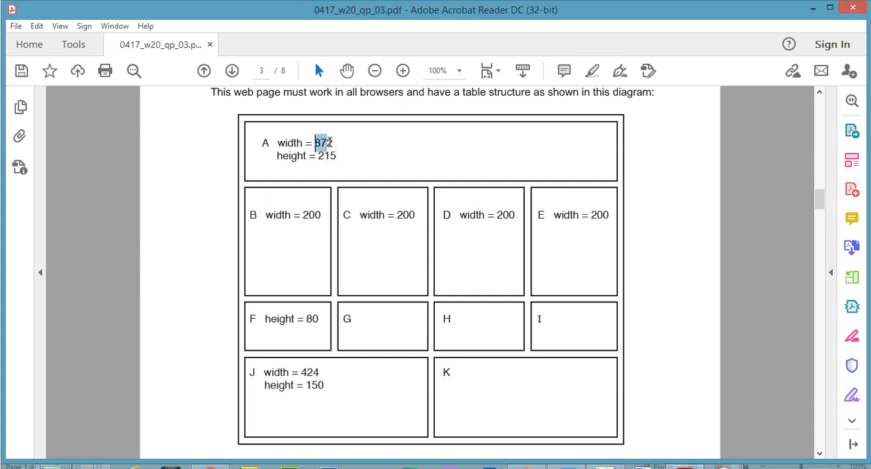
drag(278, 144, 349, 155)
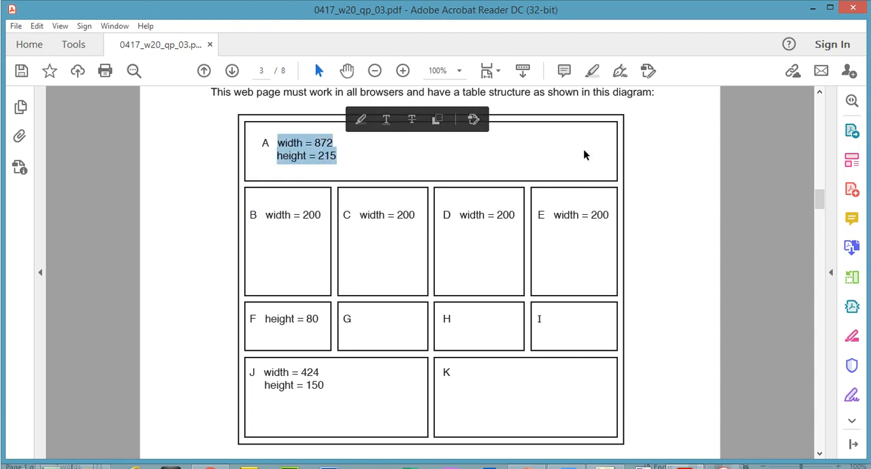
Switch back to Expression Web and merge the four cells of the table's first row
click(604, 456)
drag(120, 89, 443, 112)
right_click(443, 114)
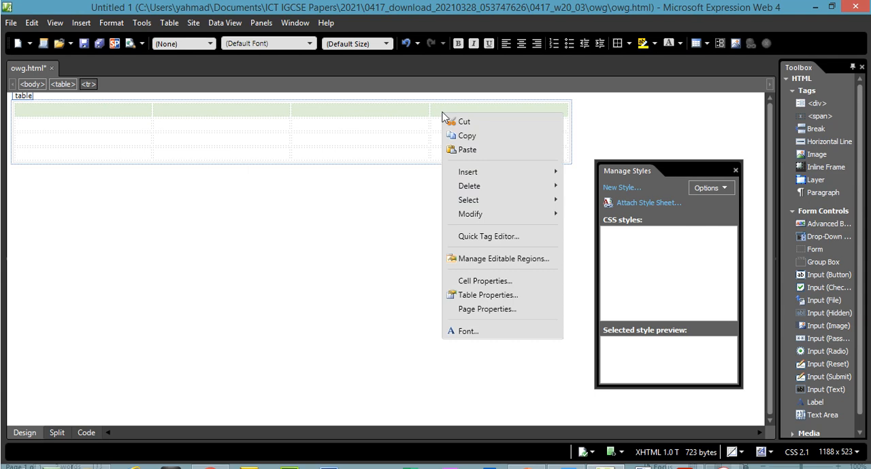
mouse_move(499, 215)
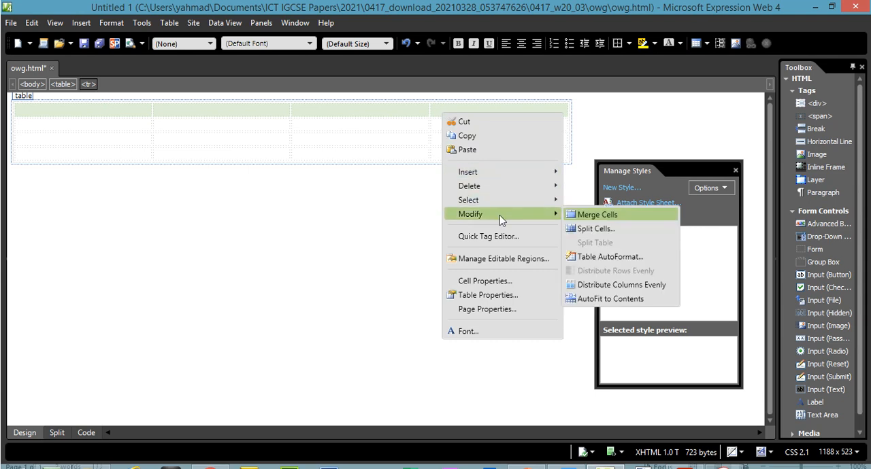
click(589, 215)
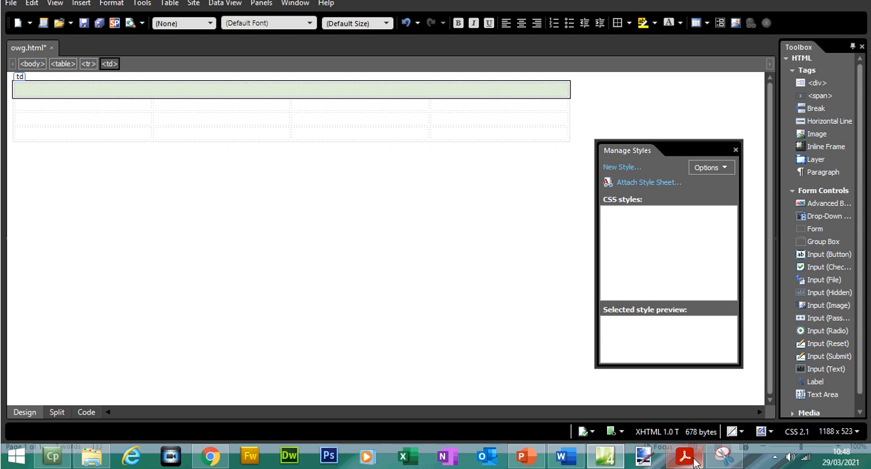
Check cell J's dimensions in the exam paper and merge the first two cells of the table's last row
click(685, 457)
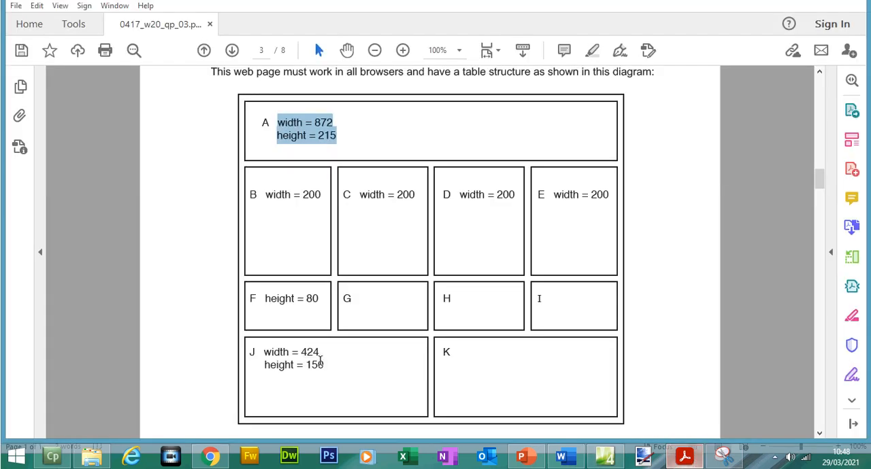
drag(264, 353, 320, 374)
click(685, 457)
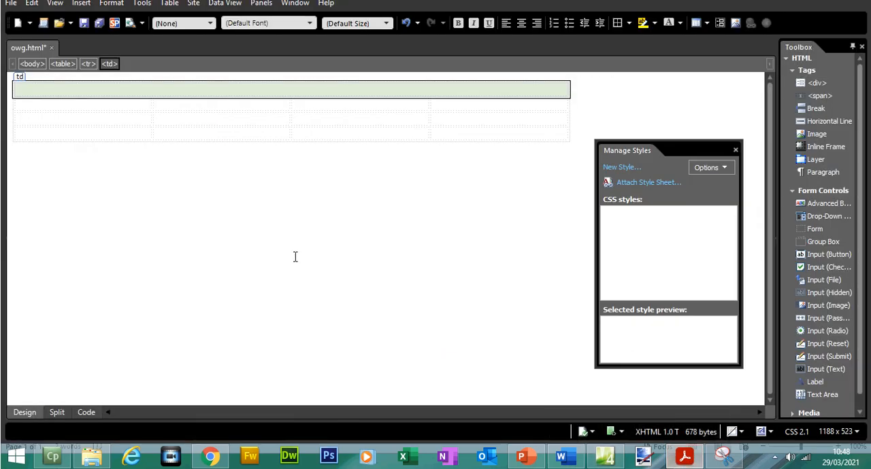
drag(94, 156, 173, 154)
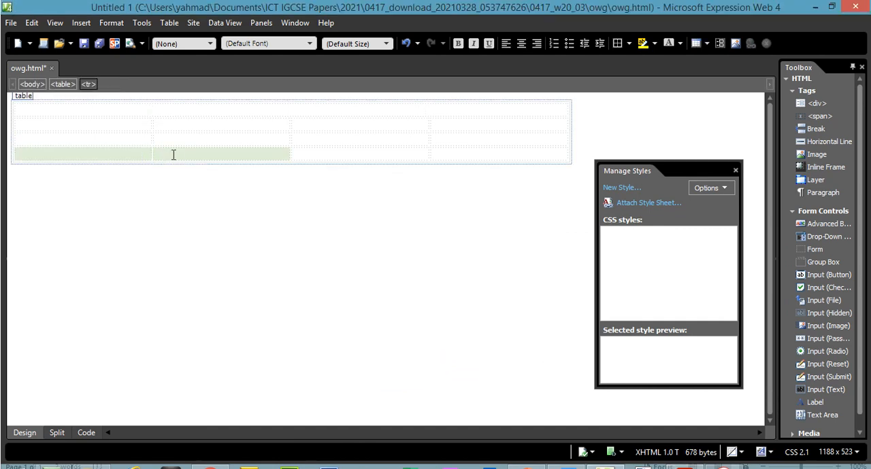
right_click(172, 158)
mouse_move(245, 257)
click(333, 242)
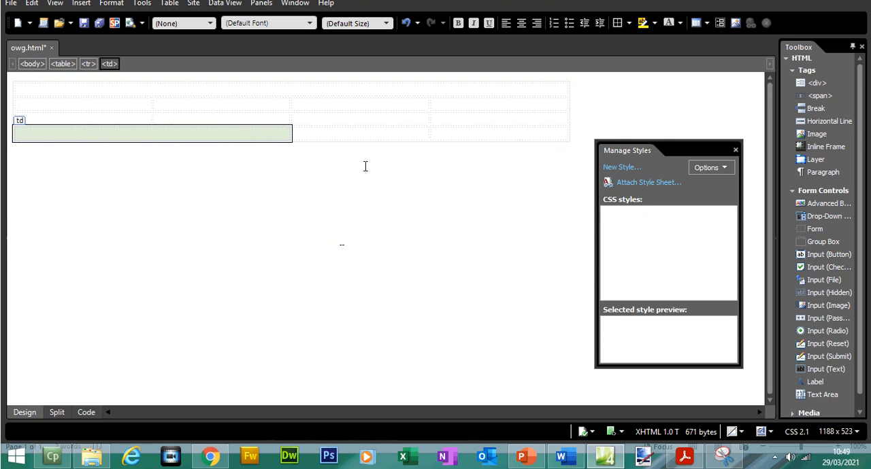
Merge the remaining two cells of the table's last row
drag(330, 152, 451, 157)
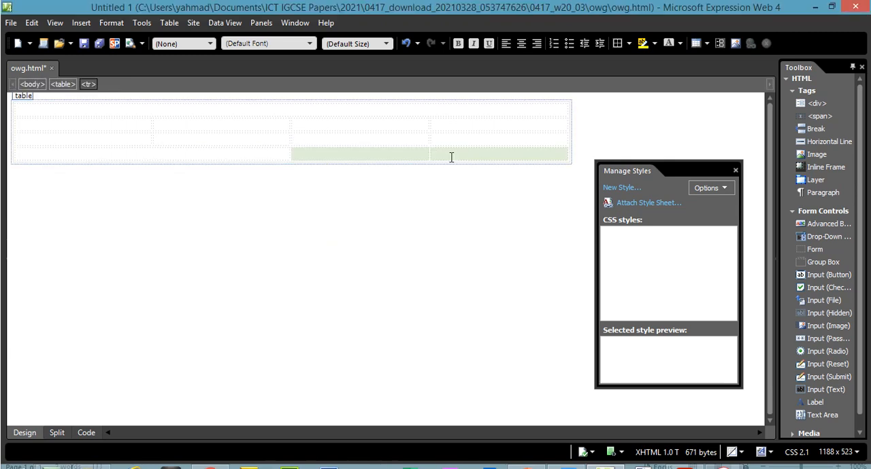
right_click(451, 161)
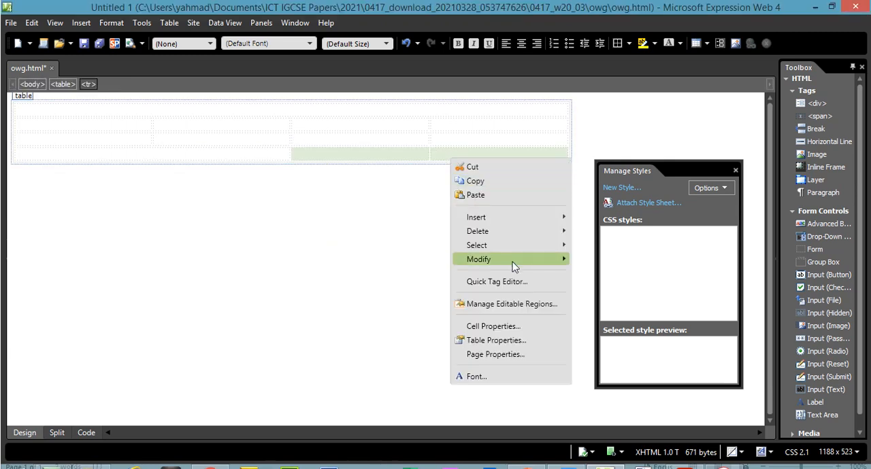
mouse_move(515, 260)
click(610, 243)
click(498, 242)
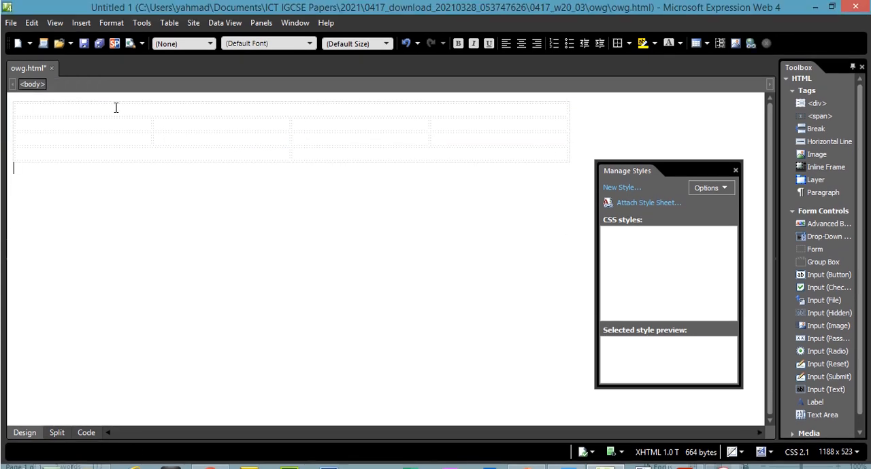
Examine the colspan attributes of the merged cells in the first and last rows of the HTML code
click(115, 109)
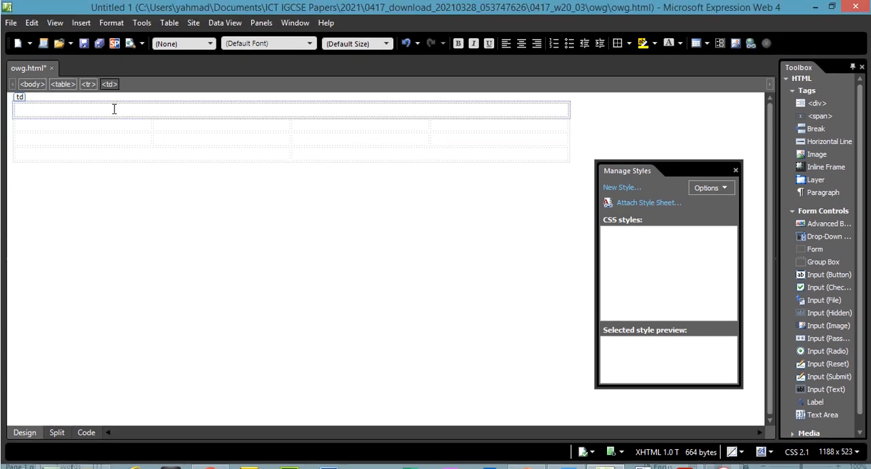
click(85, 432)
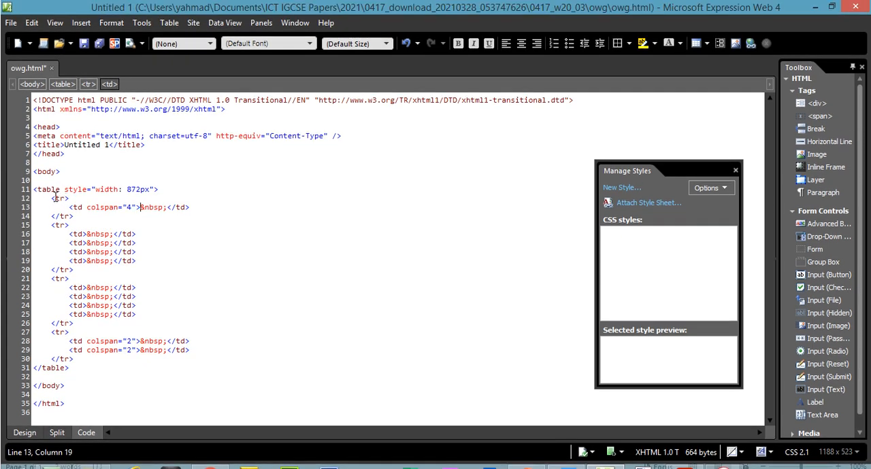
drag(54, 199, 137, 215)
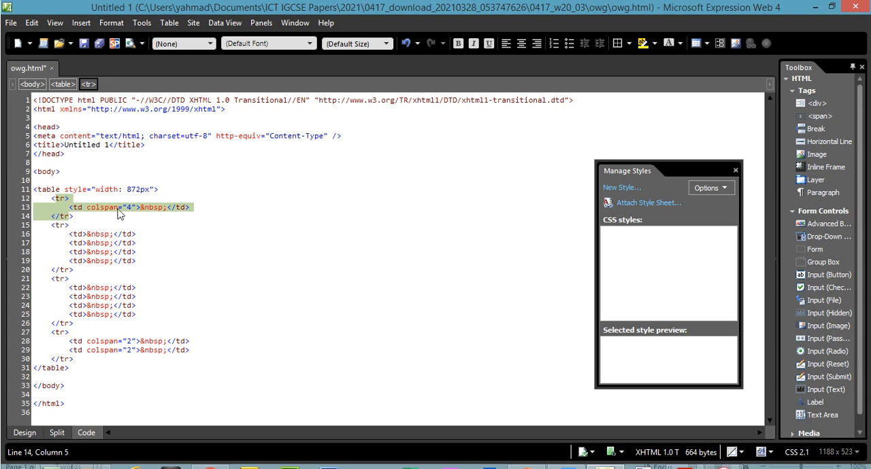
click(92, 211)
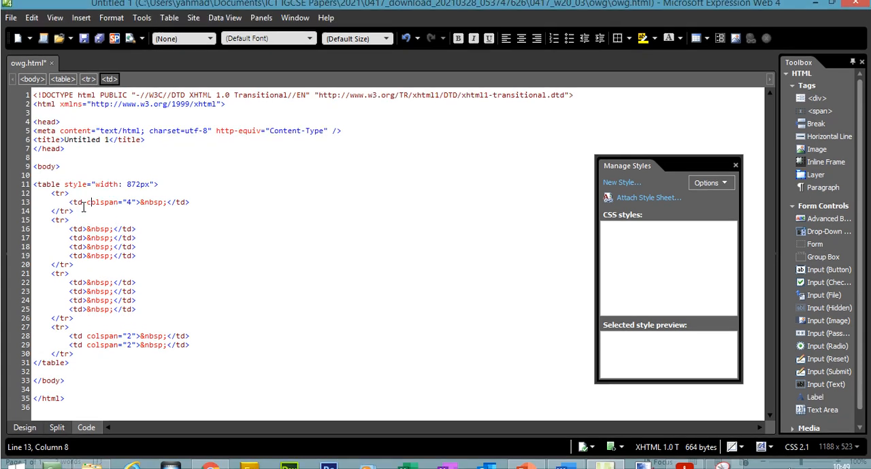
click(78, 186)
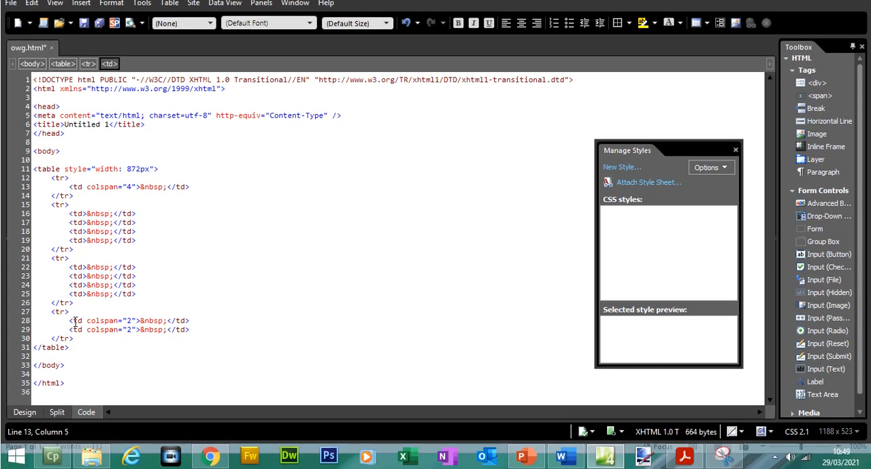
click(74, 321)
In design view, open the cell properties of the merged top cell and enable specifying its width and height
click(26, 412)
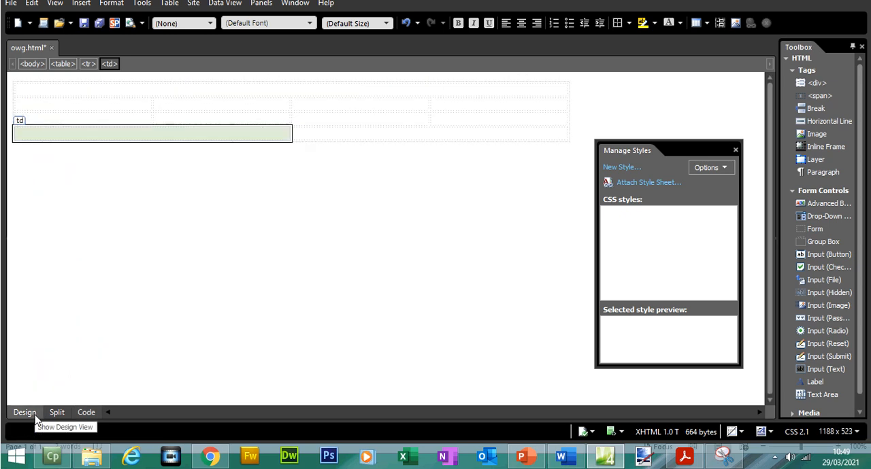
click(319, 91)
right_click(320, 113)
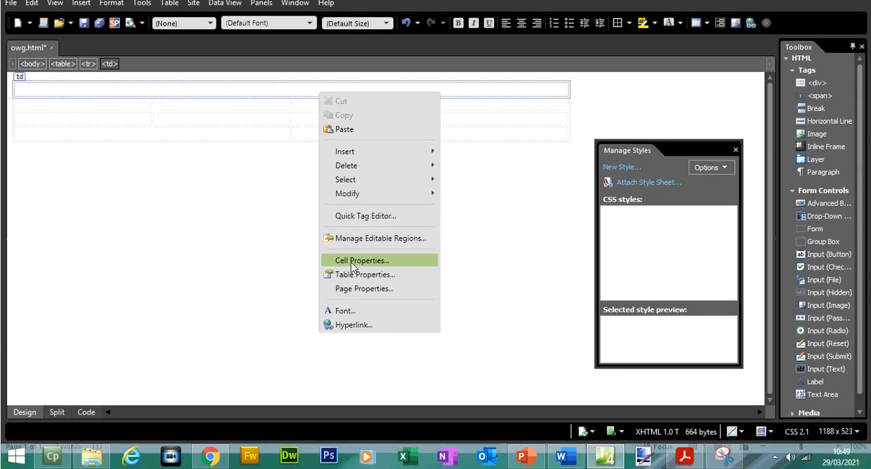
click(377, 281)
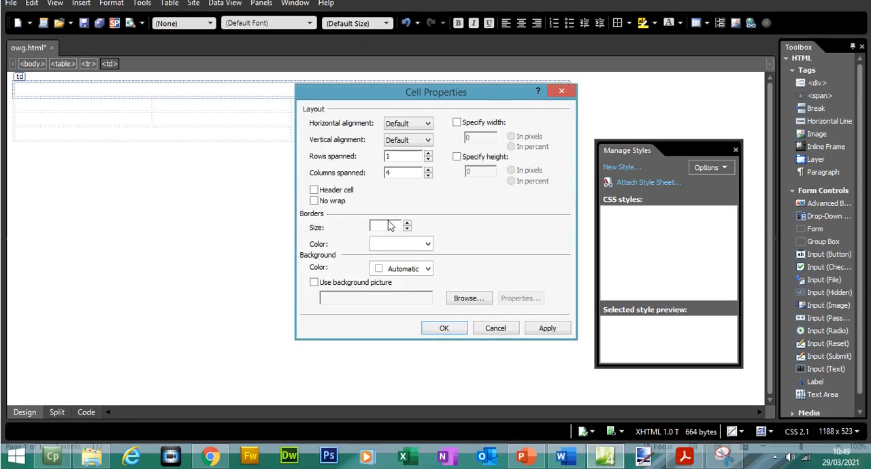
click(457, 122)
click(457, 177)
Check cell A's width in the exam paper and set the top cell's width to 872 pixels
click(685, 456)
drag(315, 122, 333, 122)
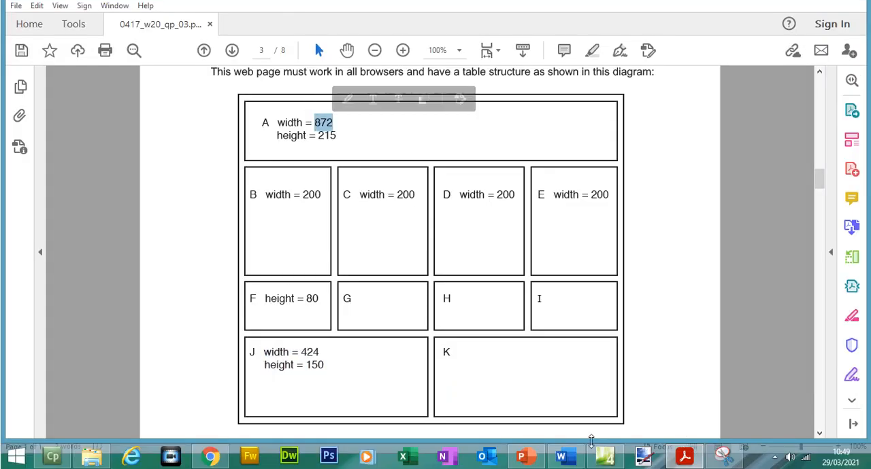
click(604, 456)
double_click(468, 137)
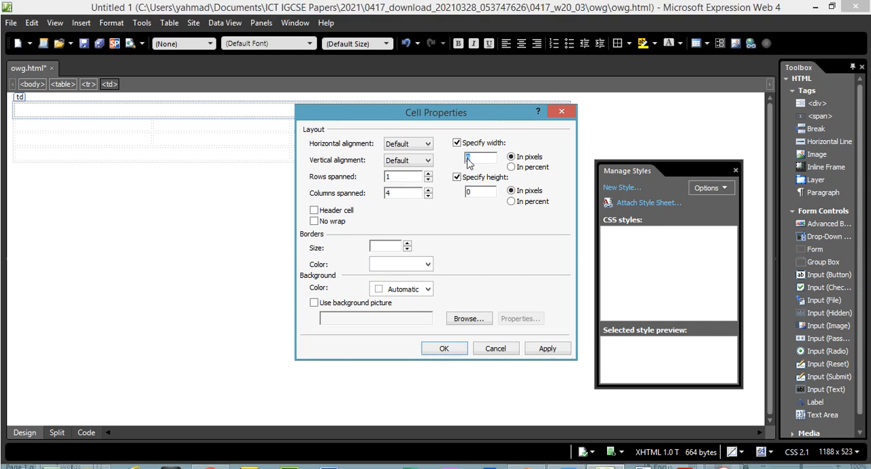
text(872)
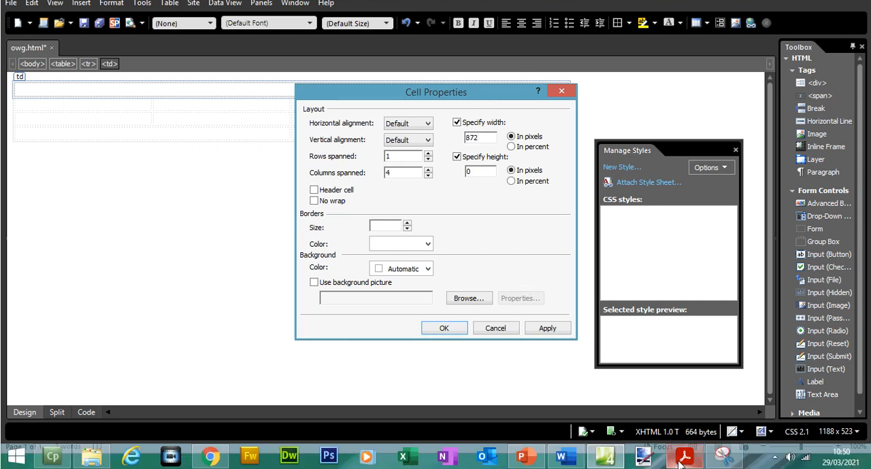
Check cell A's height in the exam paper, set the top cell's height to 215 pixels and apply the cell properties
click(683, 457)
click(683, 457)
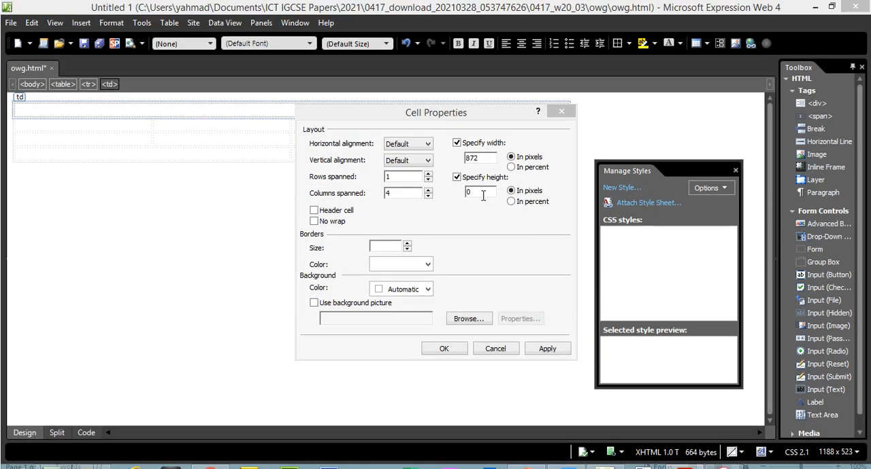
text(215)
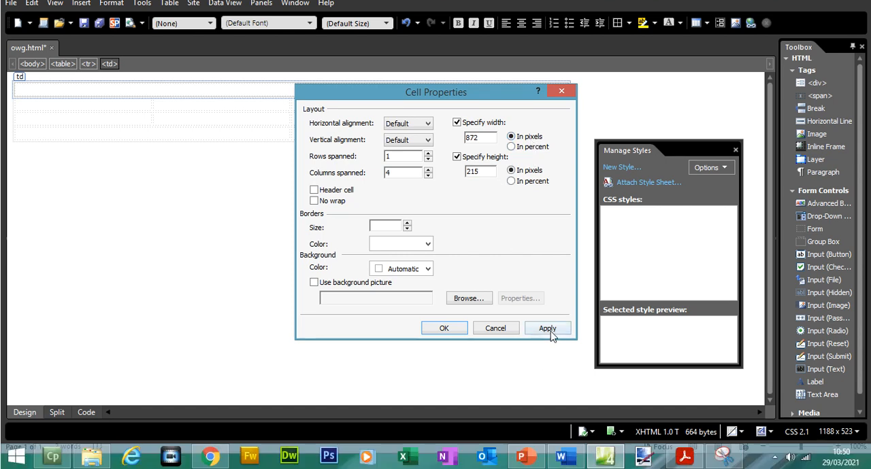
click(549, 350)
click(435, 332)
Check the required widths of cells B to E in the exam paper's table diagram
click(679, 462)
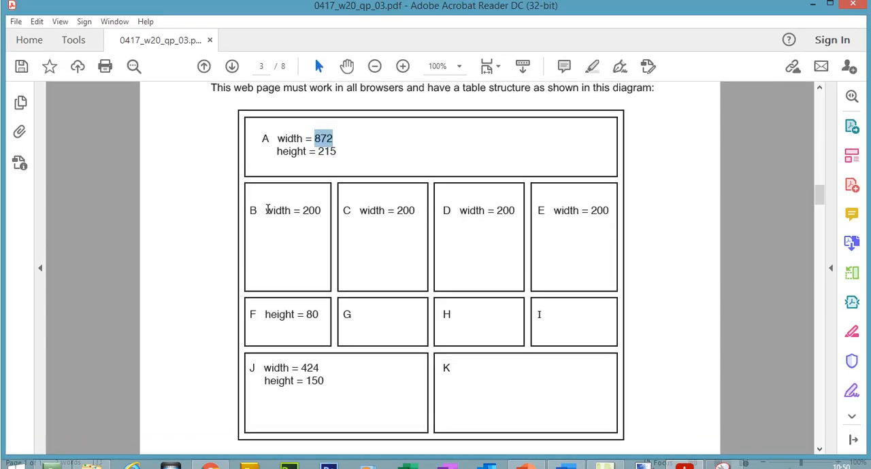
drag(267, 210, 598, 217)
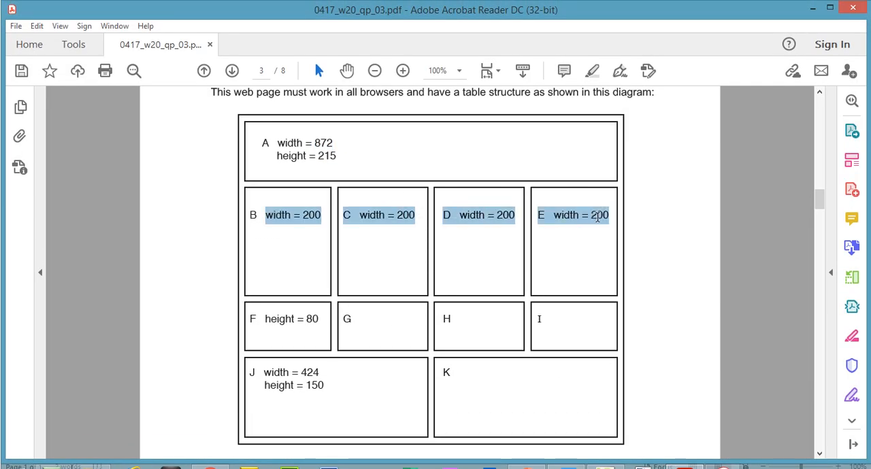